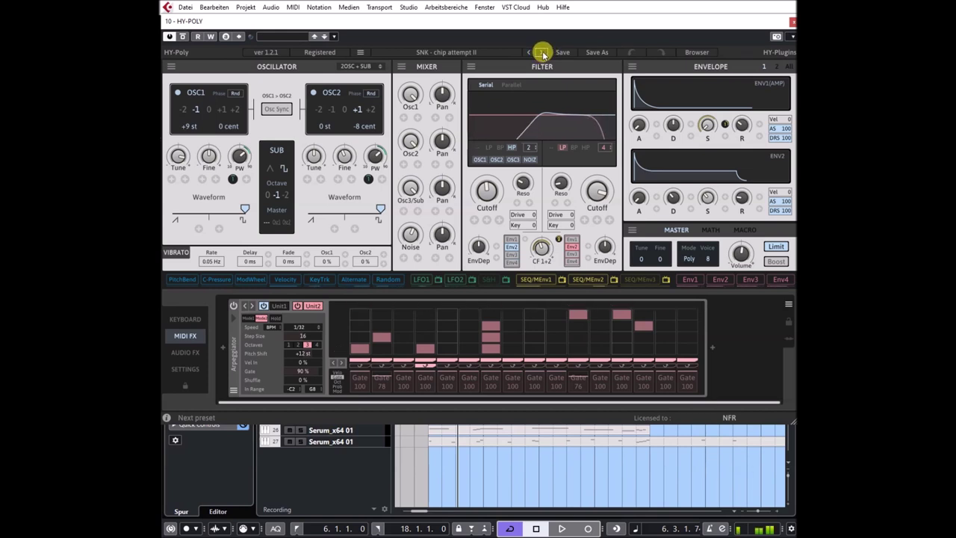
Audition the SNK presets from chip attempt through Dub Chord IV in order, adjusting the first filter's cutoff on Dub Chord III.
left_click(543, 53)
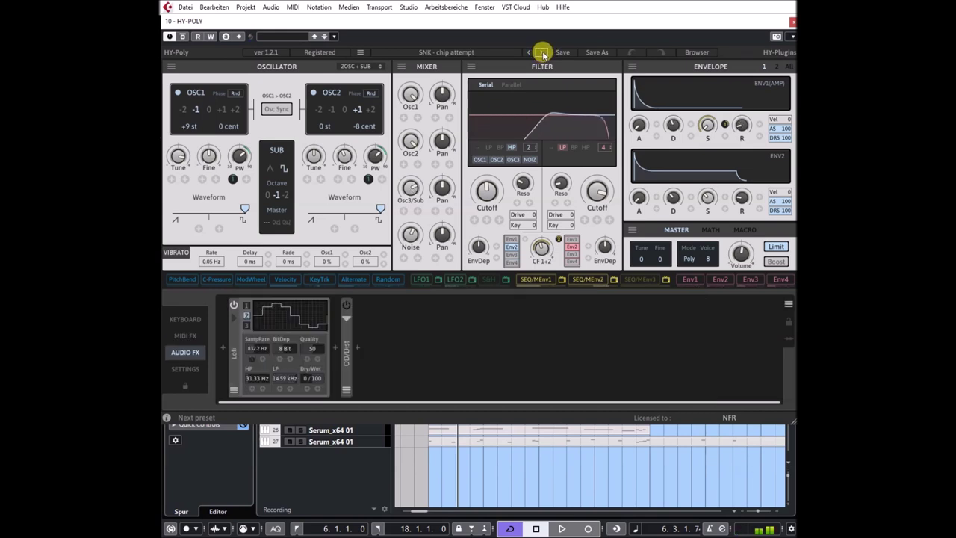
left_click(543, 54)
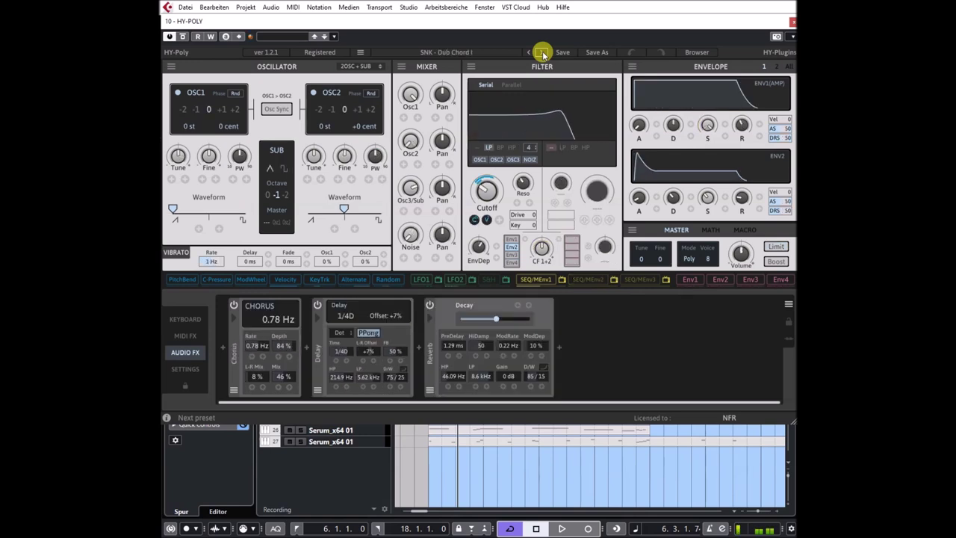
left_click(543, 53)
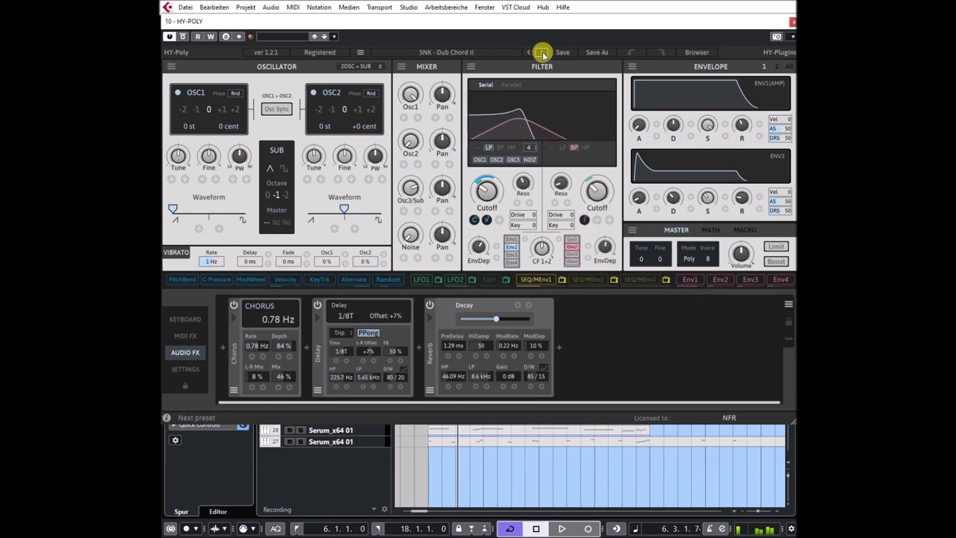
left_click(543, 53)
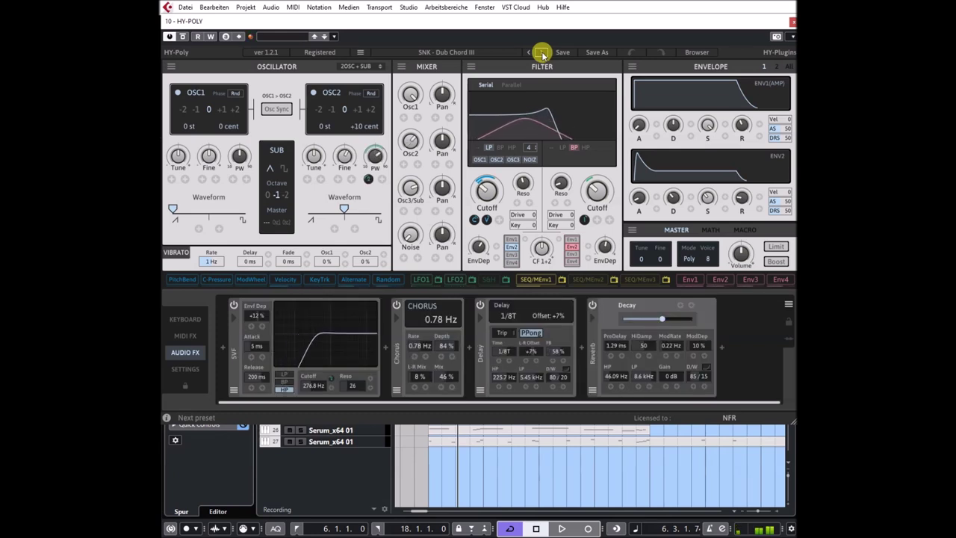
left_click_drag(486, 188, 487, 199)
left_click(541, 53)
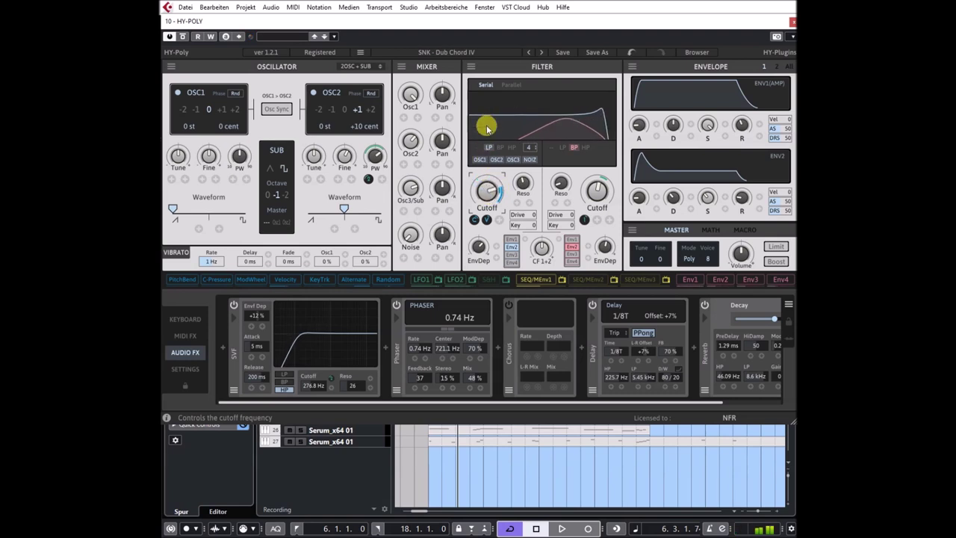
Sweep the first filter's cutoff up and down on the Dub Chord IV preset and adjust the second filter's cutoff.
left_click_drag(488, 184, 484, 112)
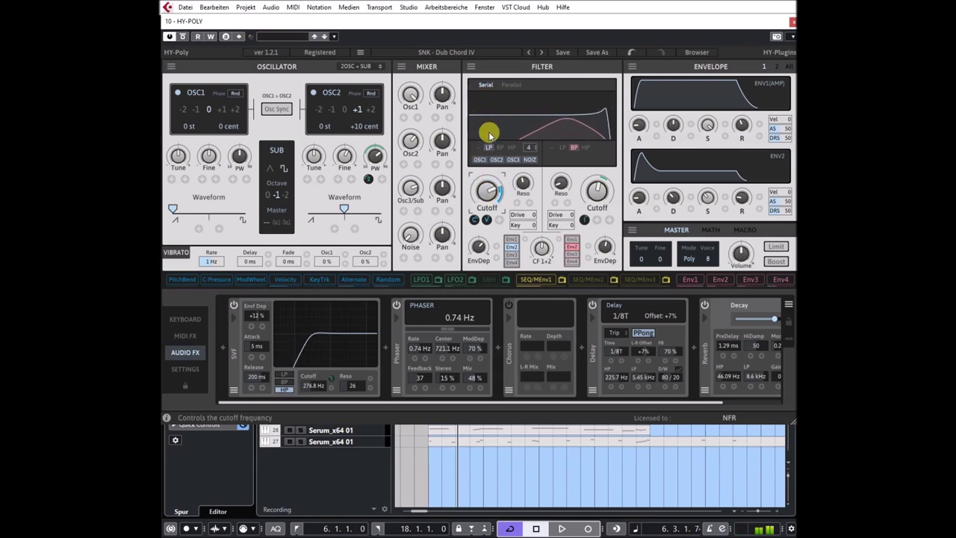
left_click_drag(496, 187, 506, 218)
mouse_move(595, 192)
left_mouse_down()
mouse_move(598, 214)
mouse_move(594, 188)
left_mouse_up()
scroll(486, 188, "up", 3)
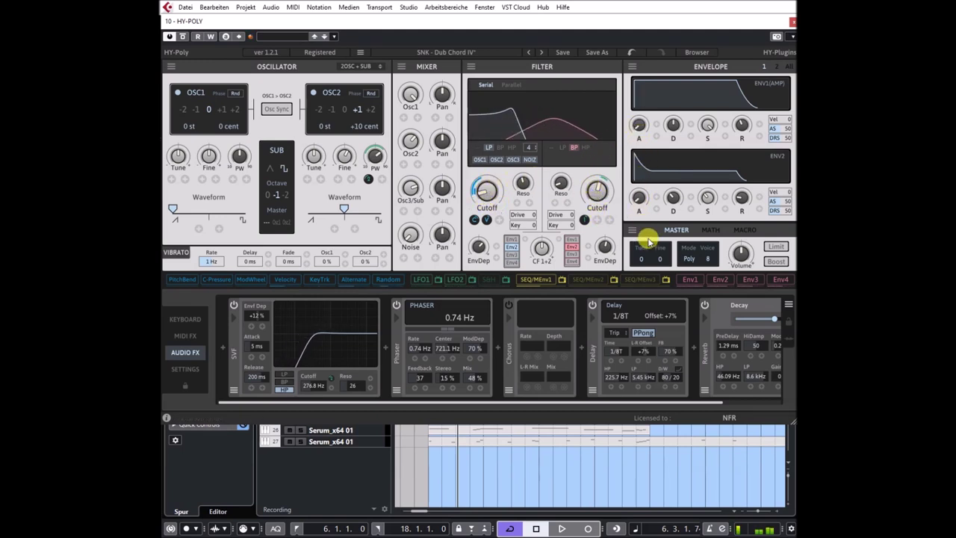
scroll(486, 189, "up", 3)
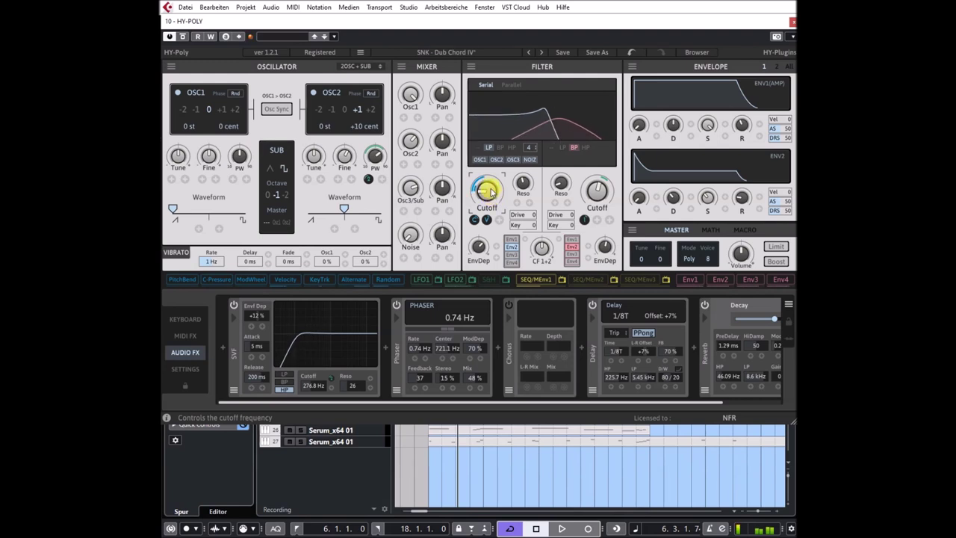
scroll(489, 195, "up", 3)
scroll(486, 188, "up", 3)
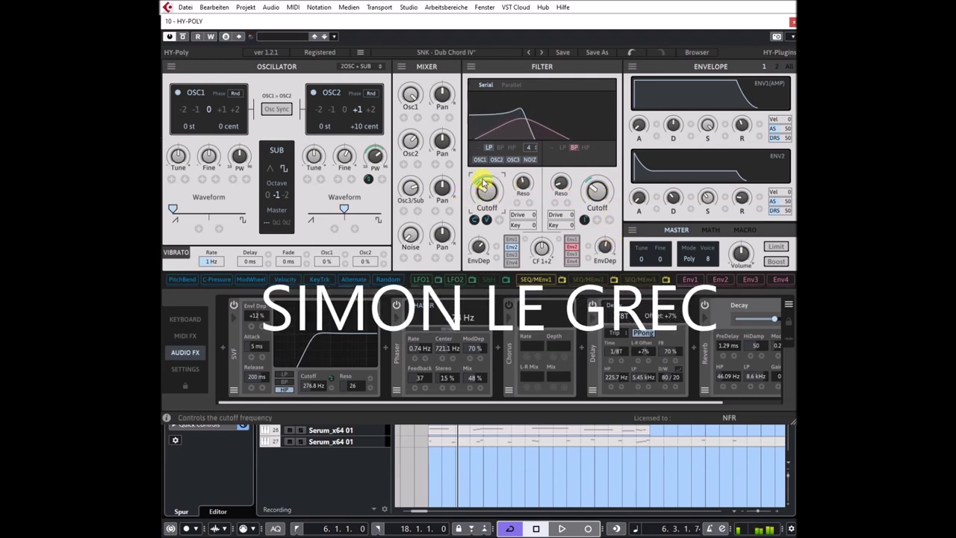
scroll(483, 174, "down", 3)
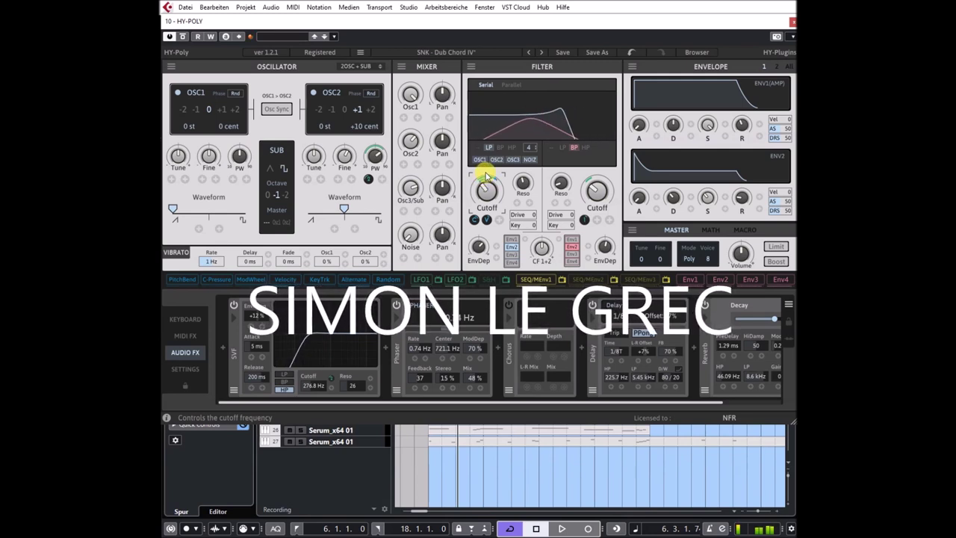
scroll(486, 139, "up", 4)
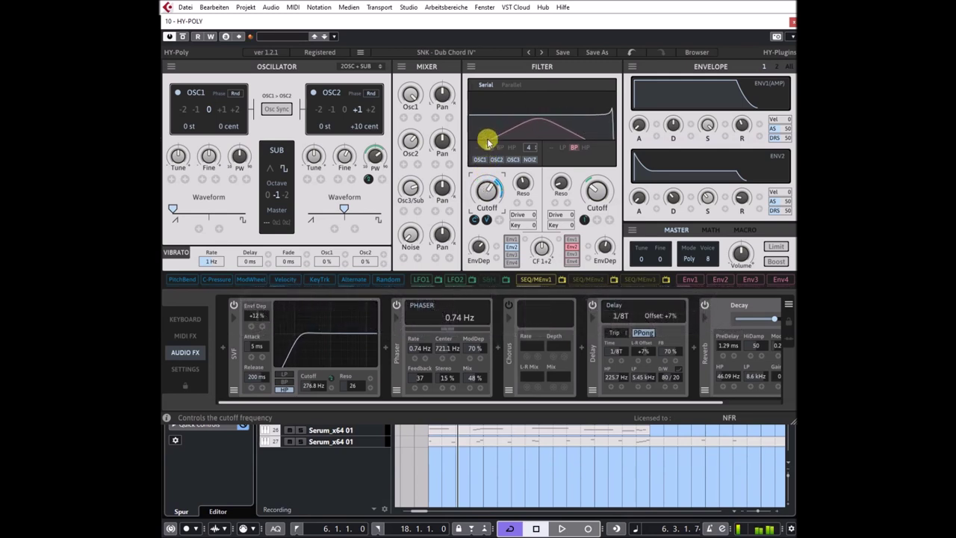
scroll(493, 119, "down", 4)
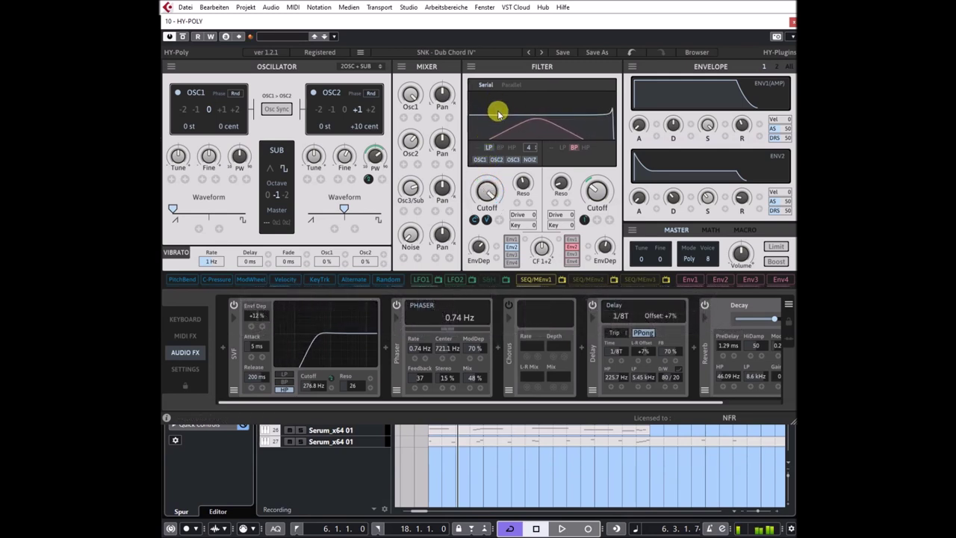
Audition the SNK presets from Engine Bass and Fat Bass through the FM Bass w Filter variants to FM Bells.
left_click(541, 54)
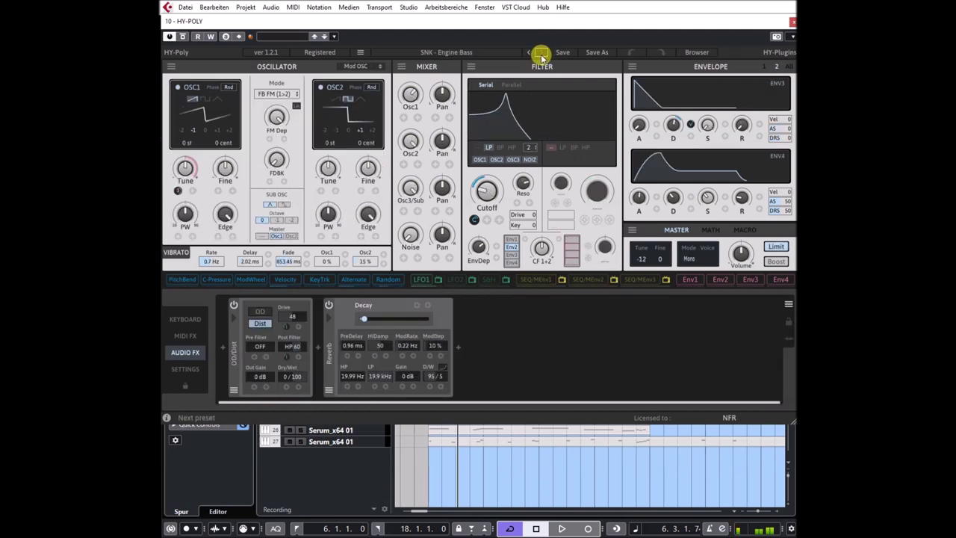
left_click(540, 53)
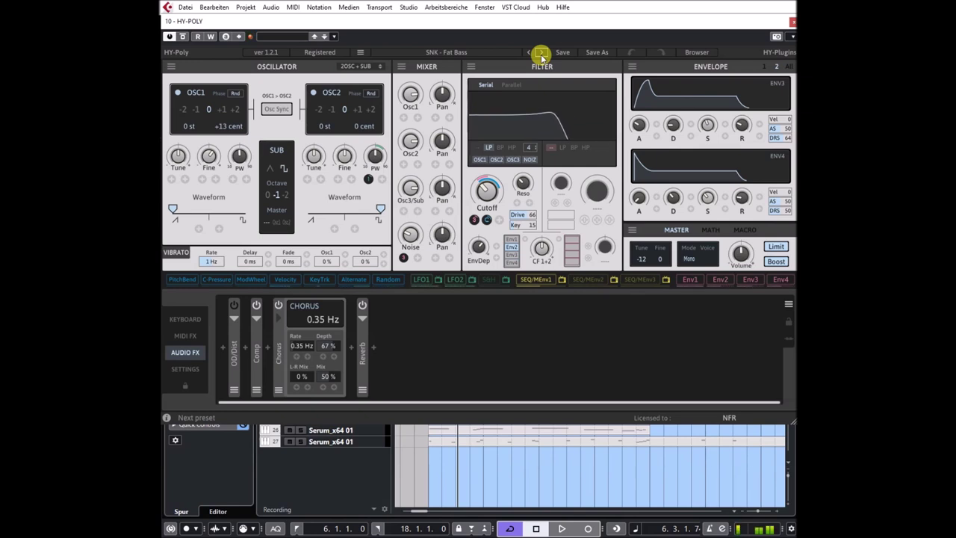
left_click(541, 54)
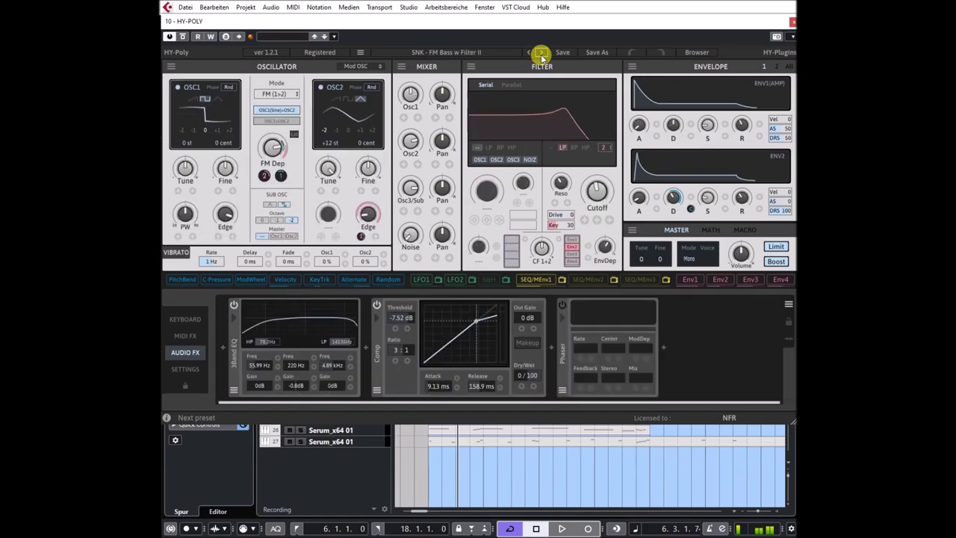
left_click(541, 54)
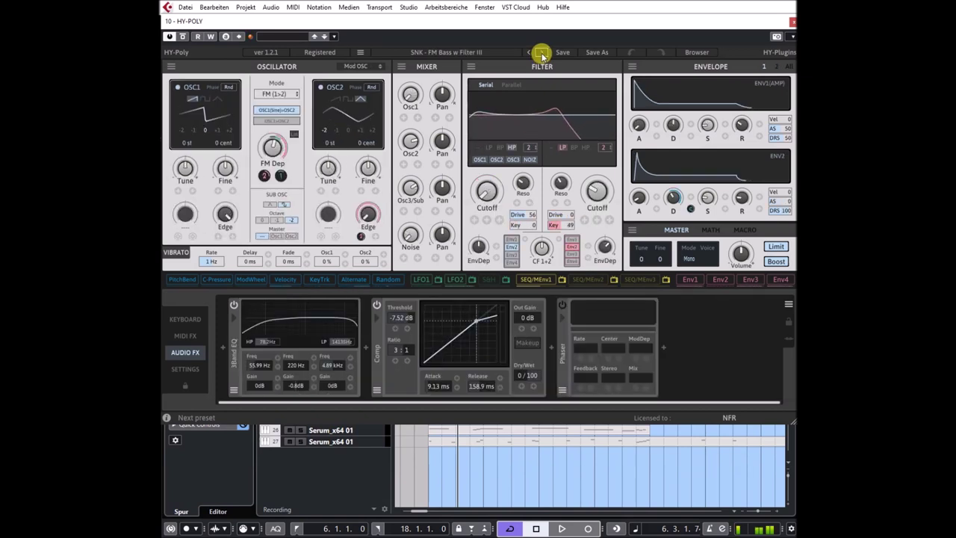
left_click(540, 54)
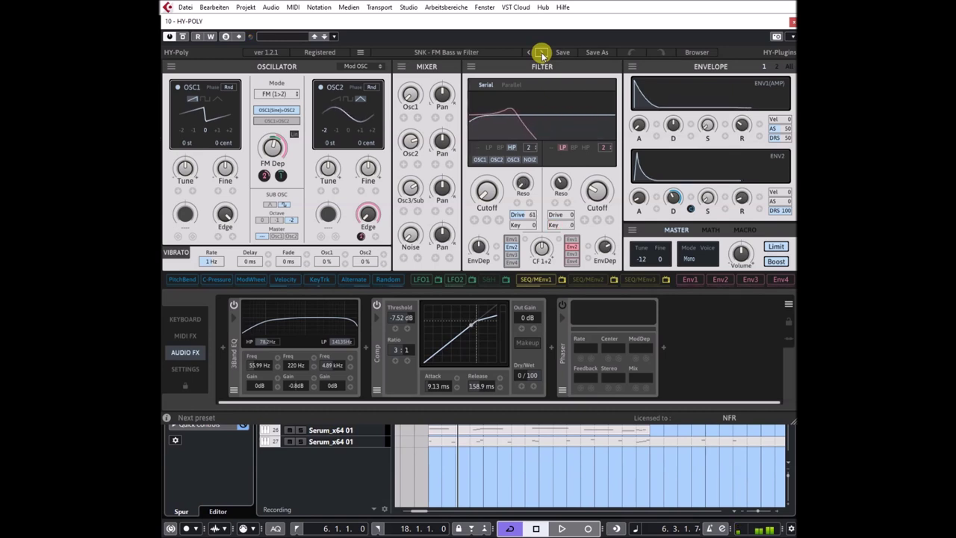
left_click(540, 54)
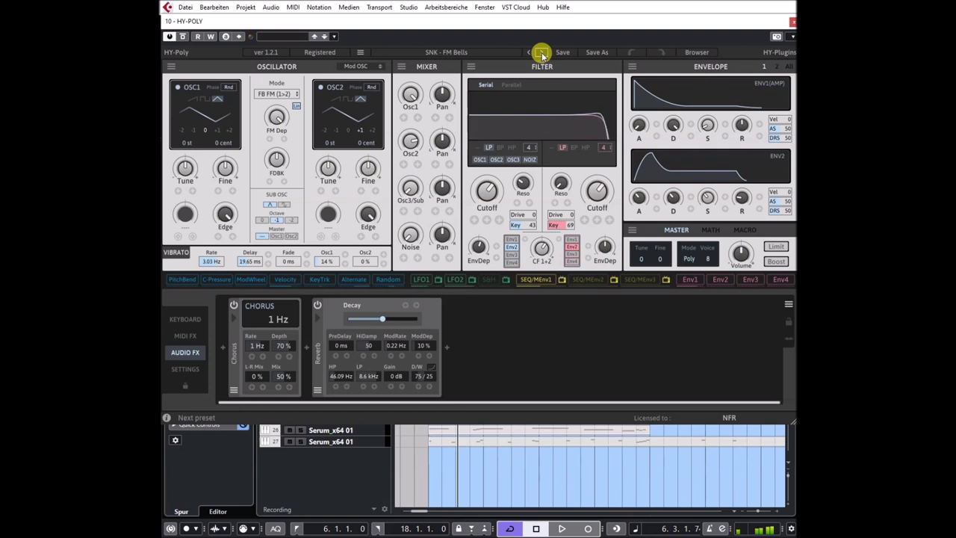
Audition the presets SNK - FM Mirage Pad I, II and III, varying the first filter's cutoff on the last two.
left_click(448, 52)
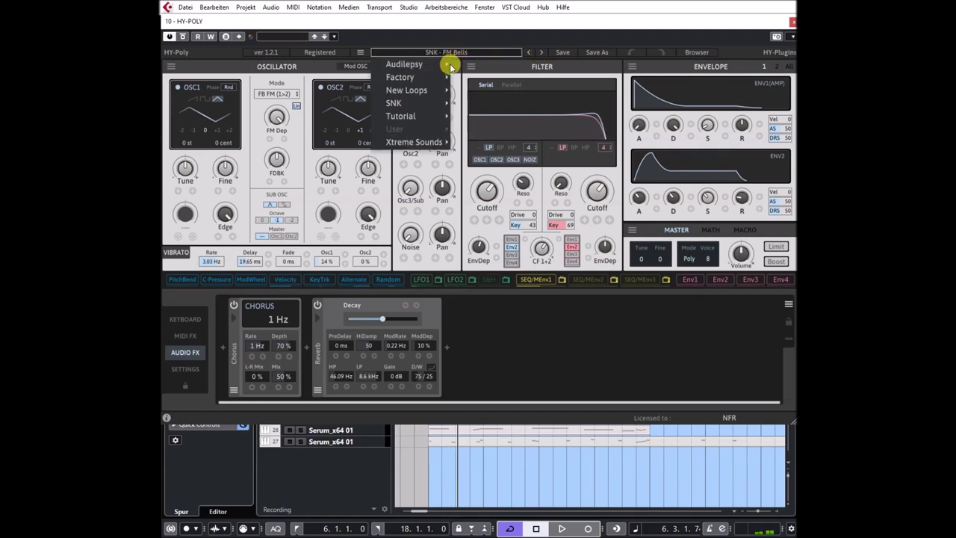
mouse_move(439, 108)
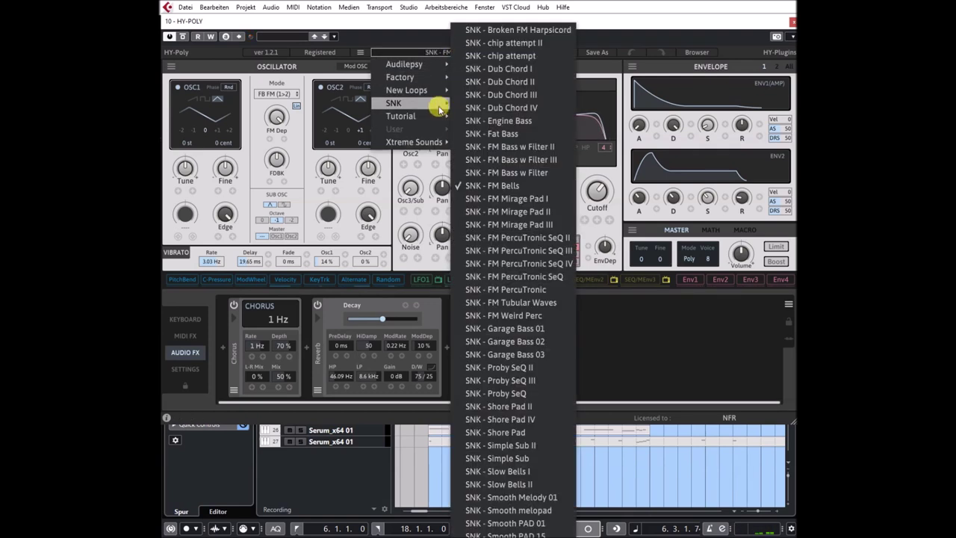
left_click(512, 199)
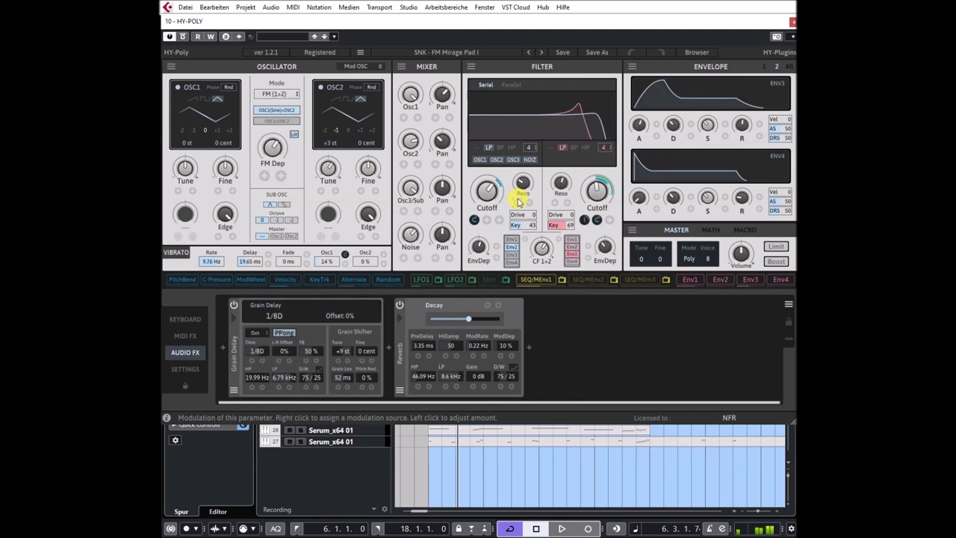
left_click(542, 54)
left_click_drag(520, 147, 491, 210)
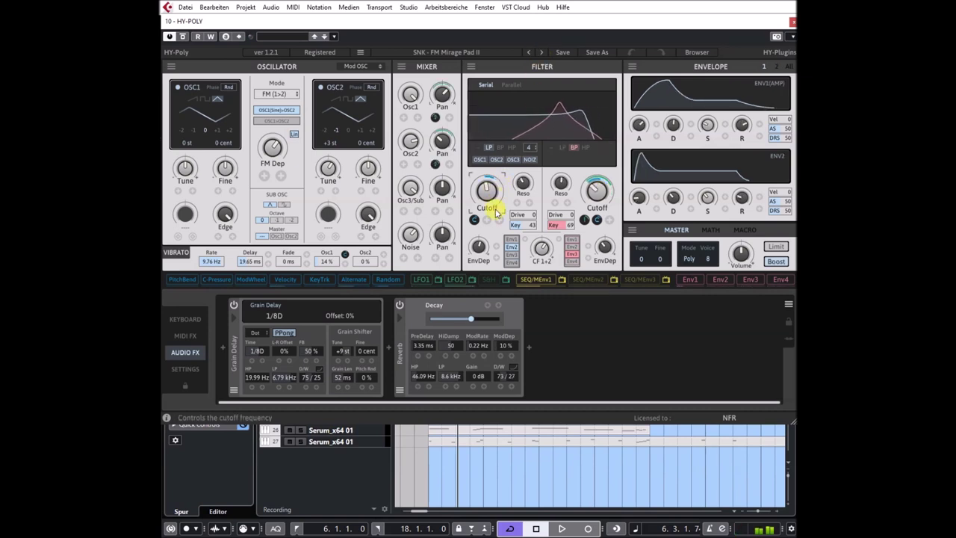
left_click(540, 54)
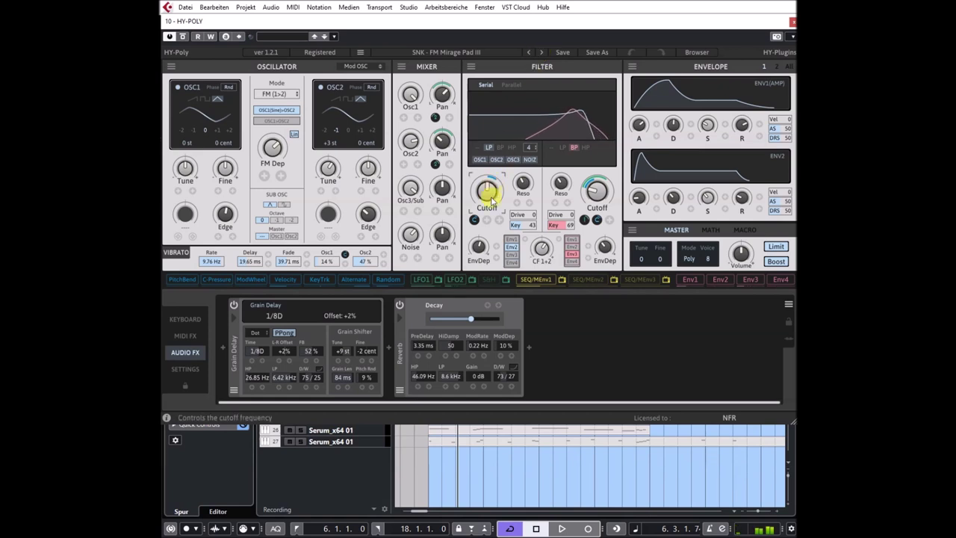
left_click_drag(505, 192, 511, 154)
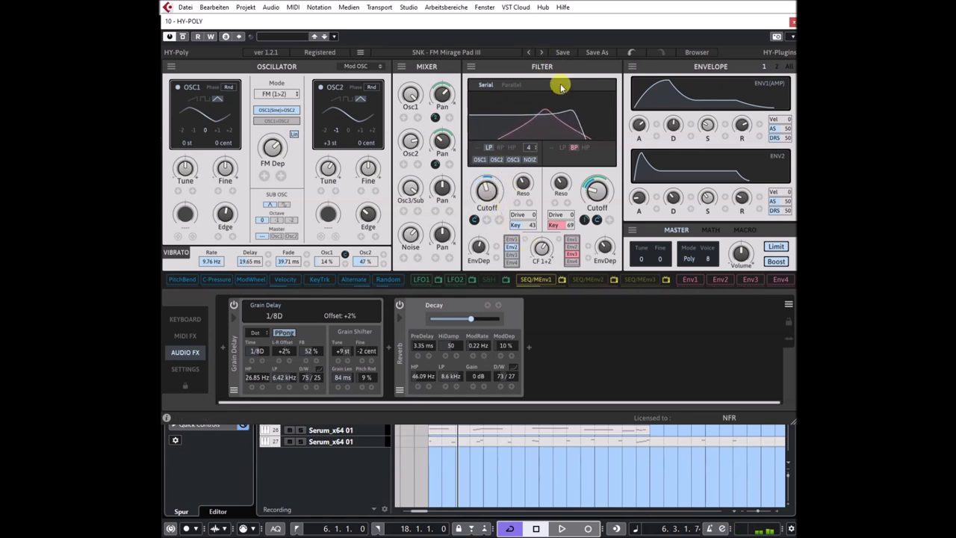
Audition the presets SNK - FM PercuTronic SeQ II, III and IV one after another.
left_click(540, 53)
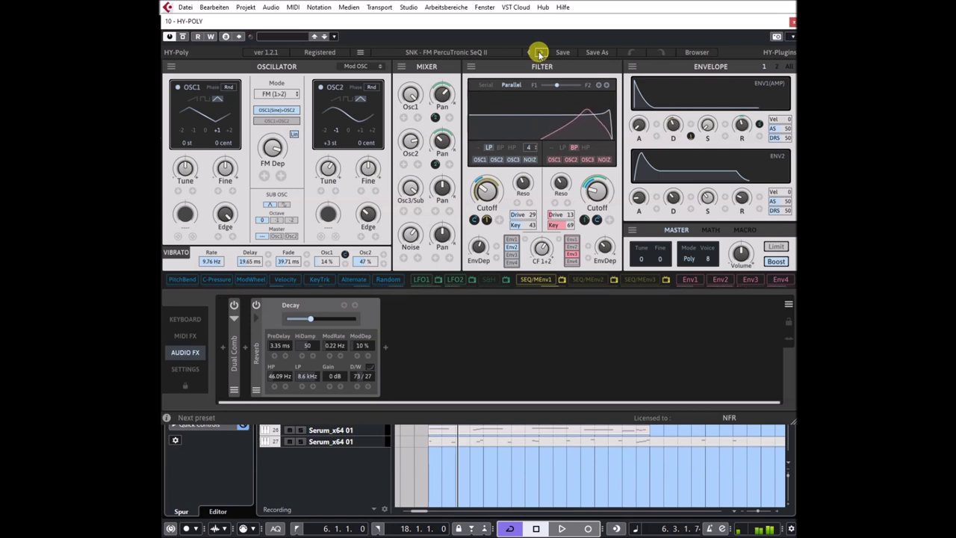
left_click(539, 52)
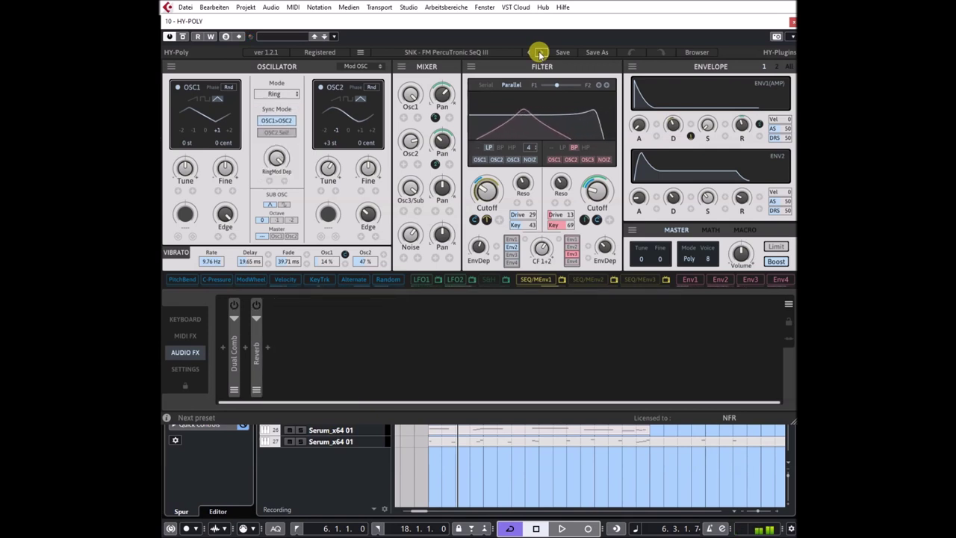
left_click(538, 52)
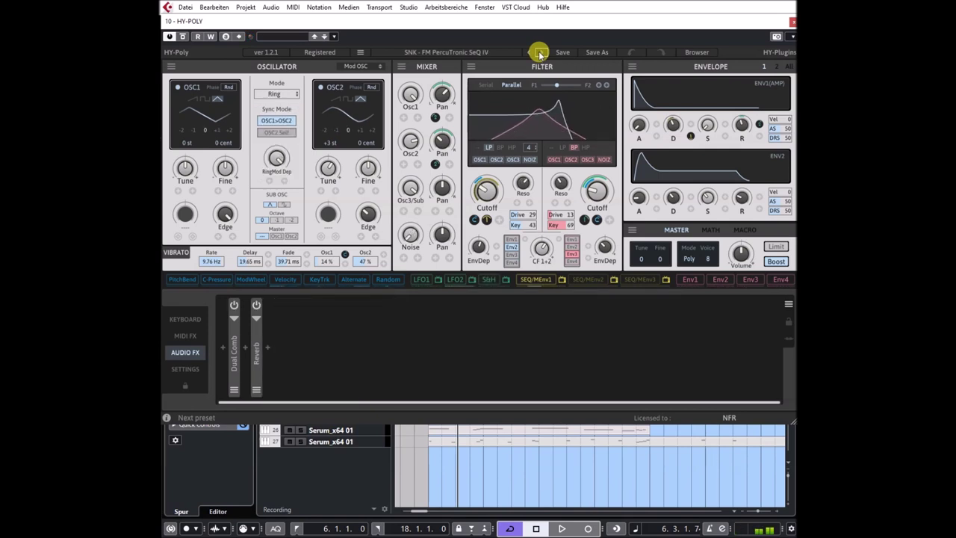
Audition the presets SNK - Garage Bass 01 and 02, raising the first filter's cutoff on Garage Bass 02.
left_click(457, 54)
mouse_move(416, 104)
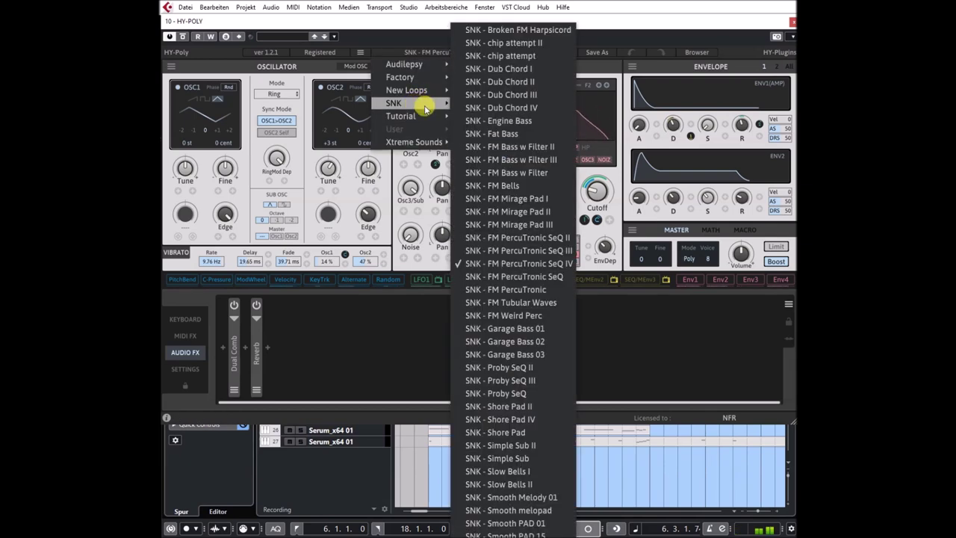
left_click(507, 331)
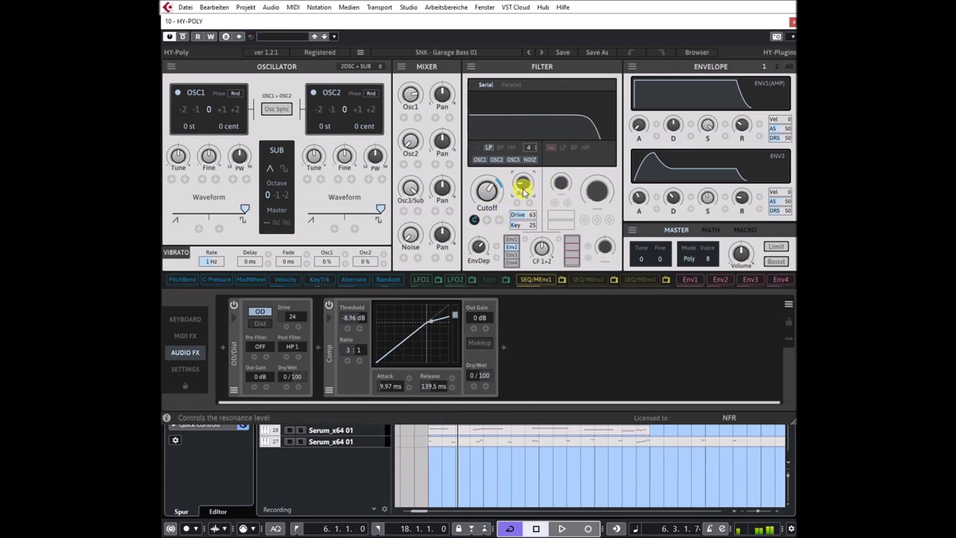
left_click(542, 53)
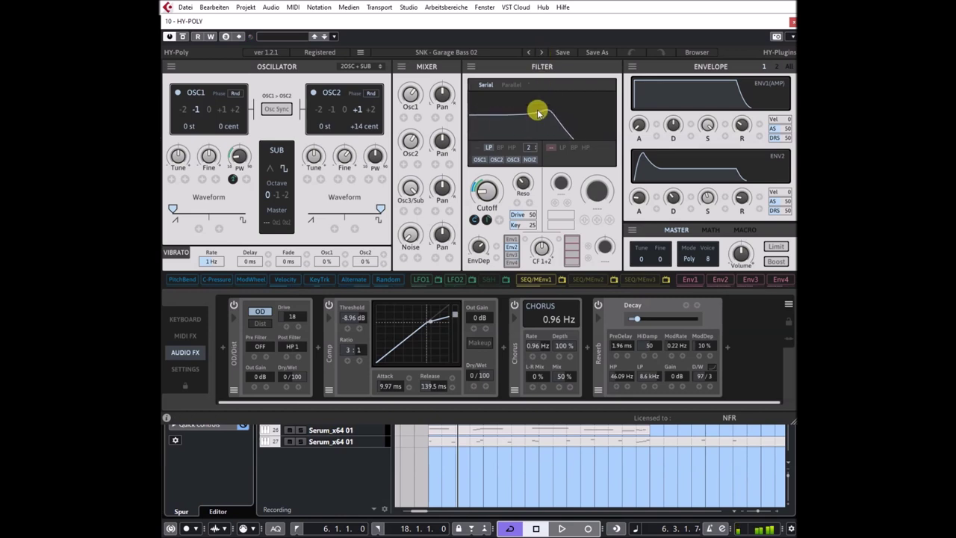
left_click_drag(485, 196, 493, 106)
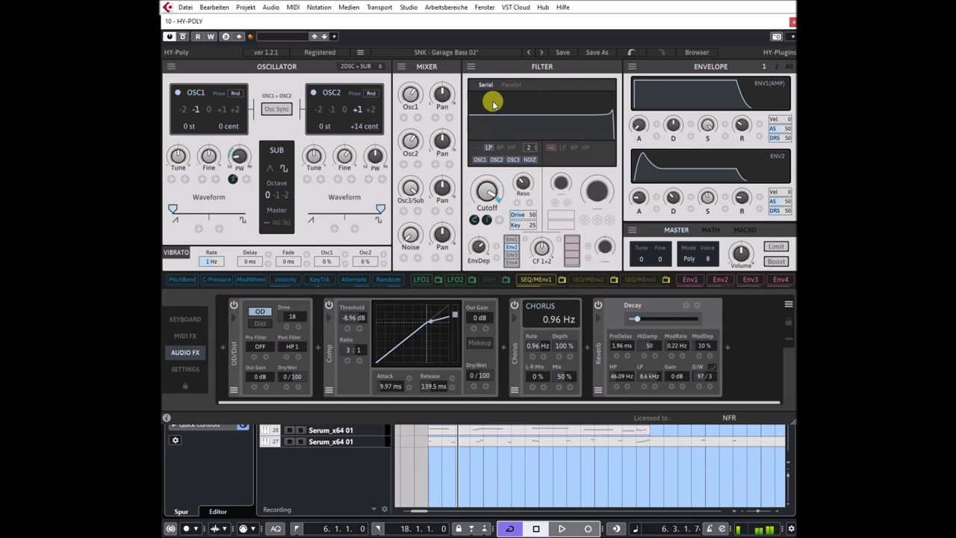
Audition the SNK presets from Garage Bass 03 through Proby SeQ III and Proby SeQ to Shore Pad II.
left_click(541, 52)
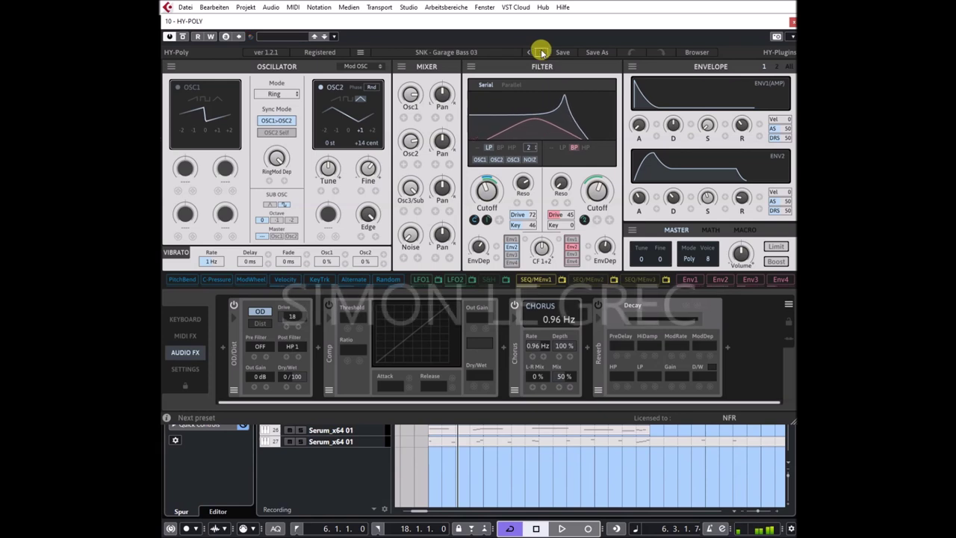
left_click(542, 52)
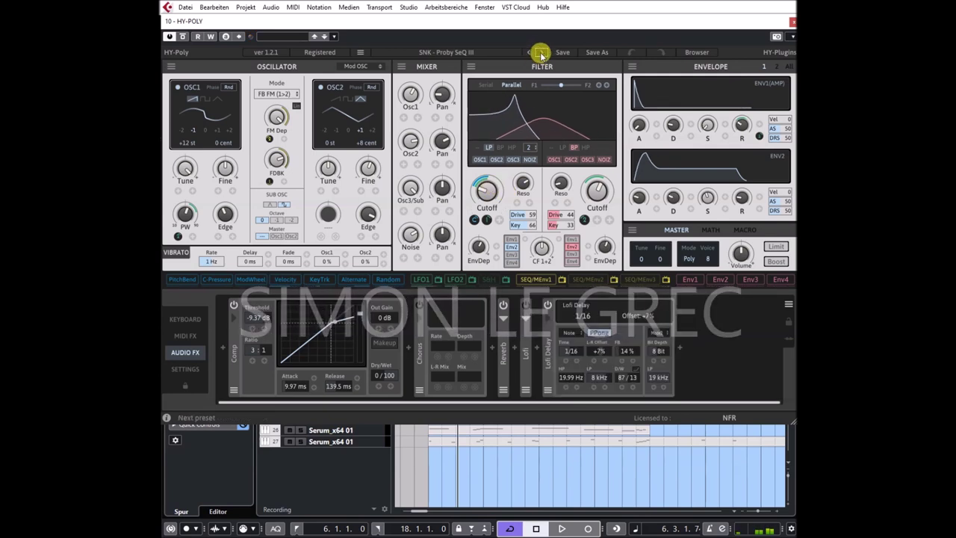
left_click(540, 55)
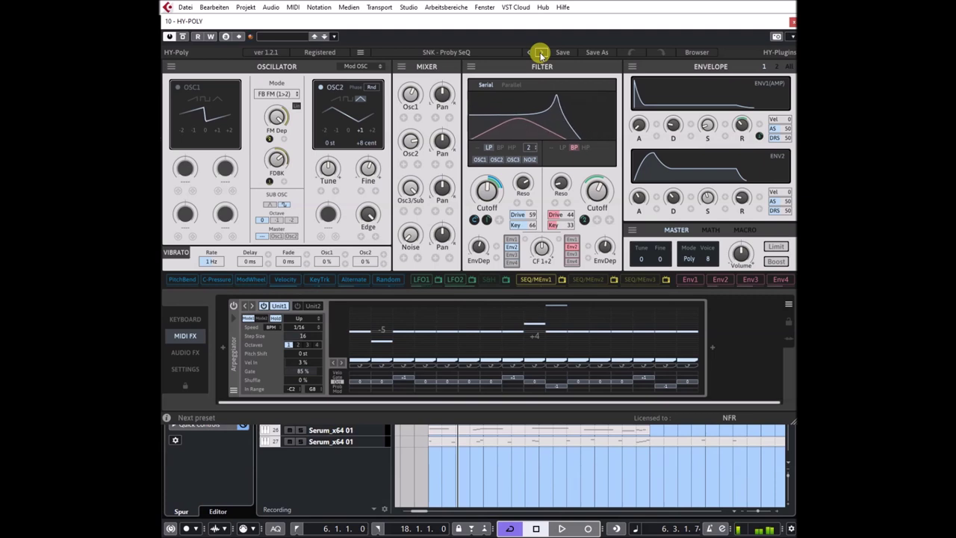
left_click(540, 54)
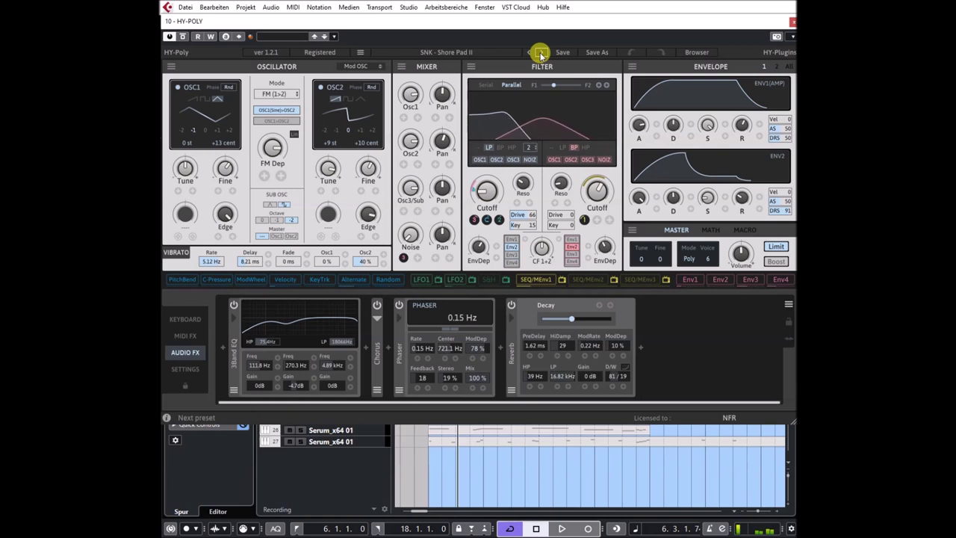
Audition the presets SNK - Shore Pad IV and SNK - Smooth PAD 01.
left_click(539, 55)
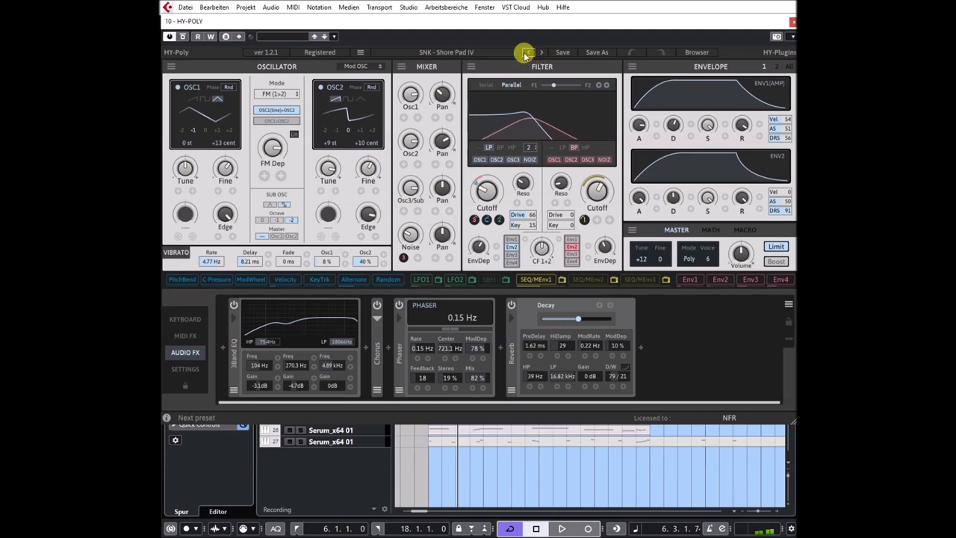
left_click(456, 51)
mouse_move(421, 97)
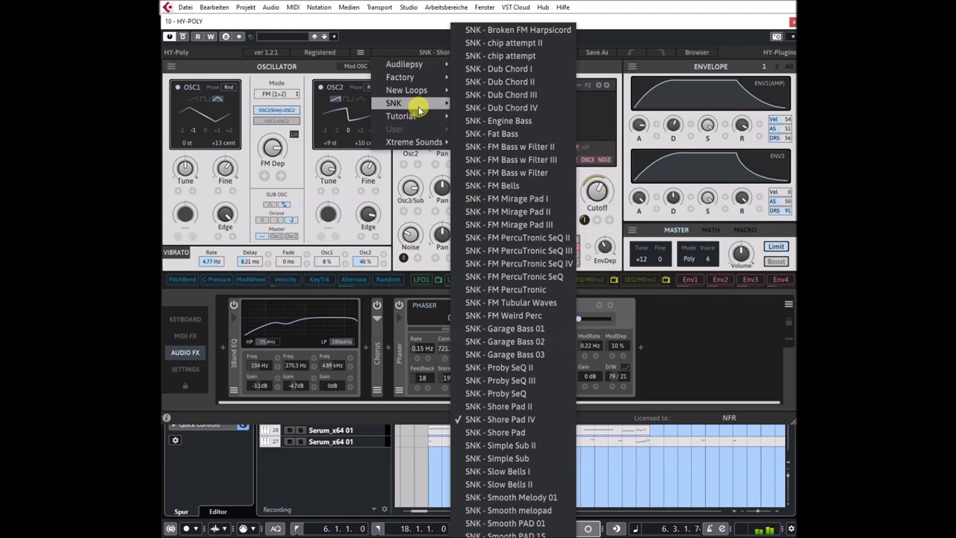
left_click(513, 523)
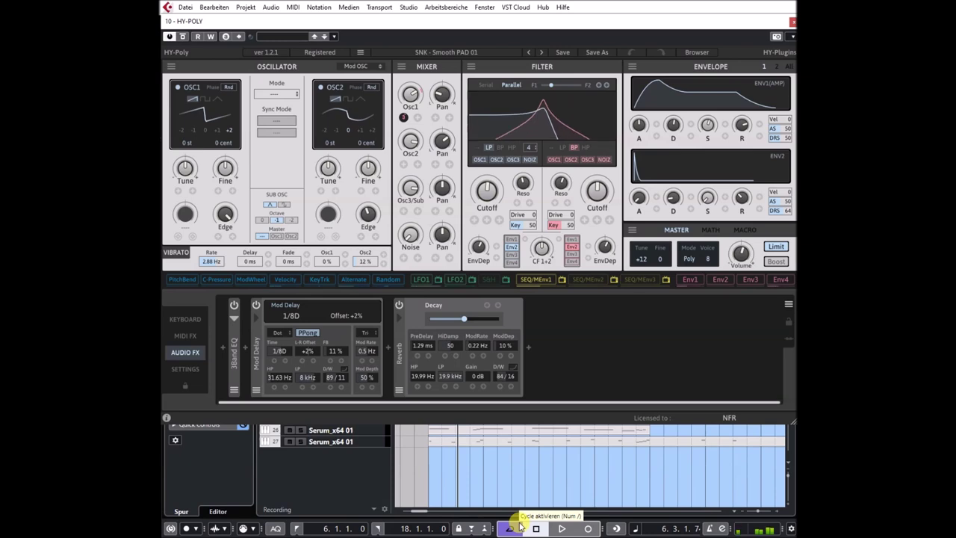
left_click(512, 525)
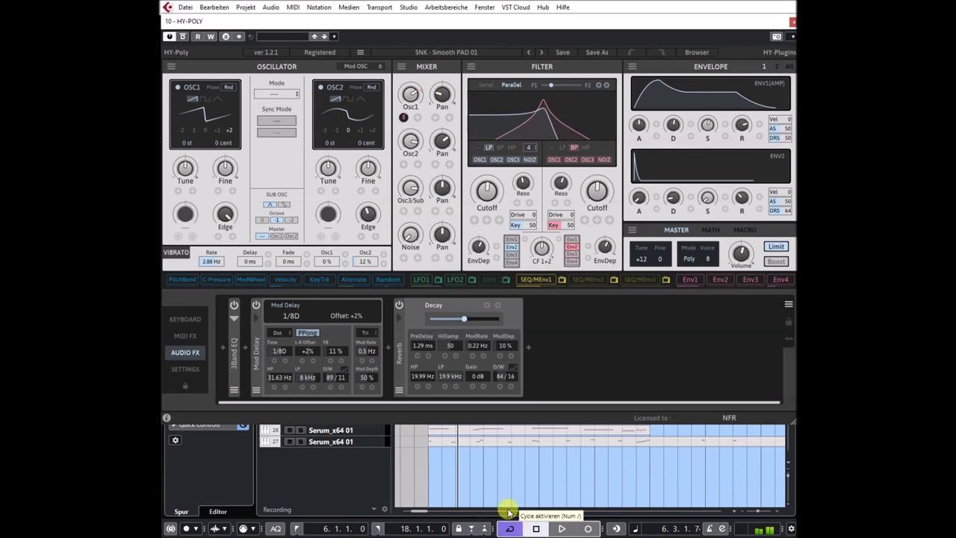
Switch to the Xtreme Sounds bank and audition the presets XS-Beyond Pad and XS-Big Bass.
left_click(433, 52)
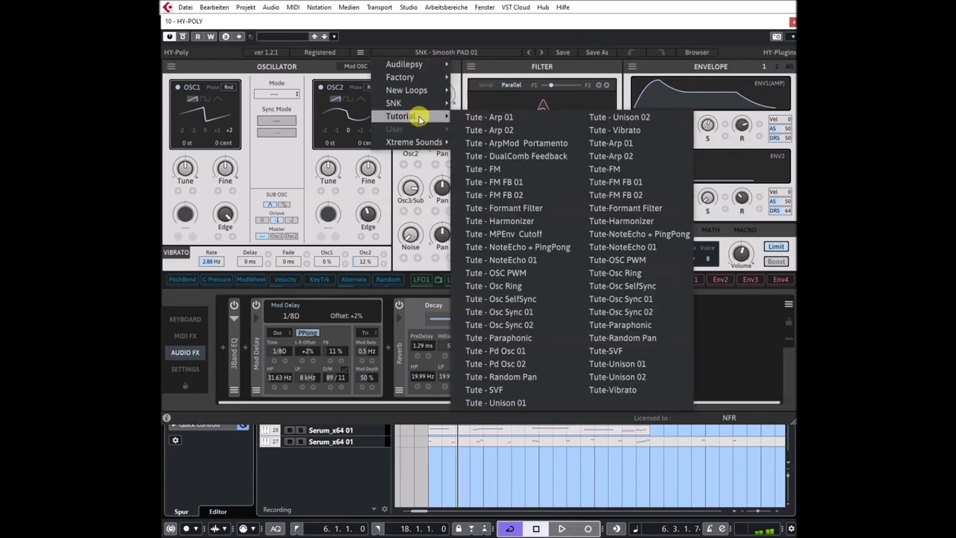
mouse_move(424, 143)
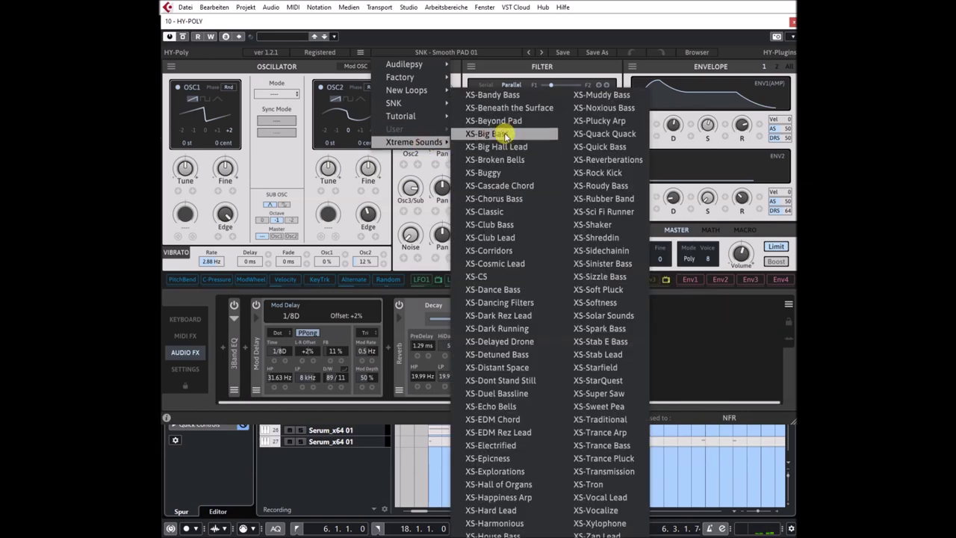
left_click(501, 121)
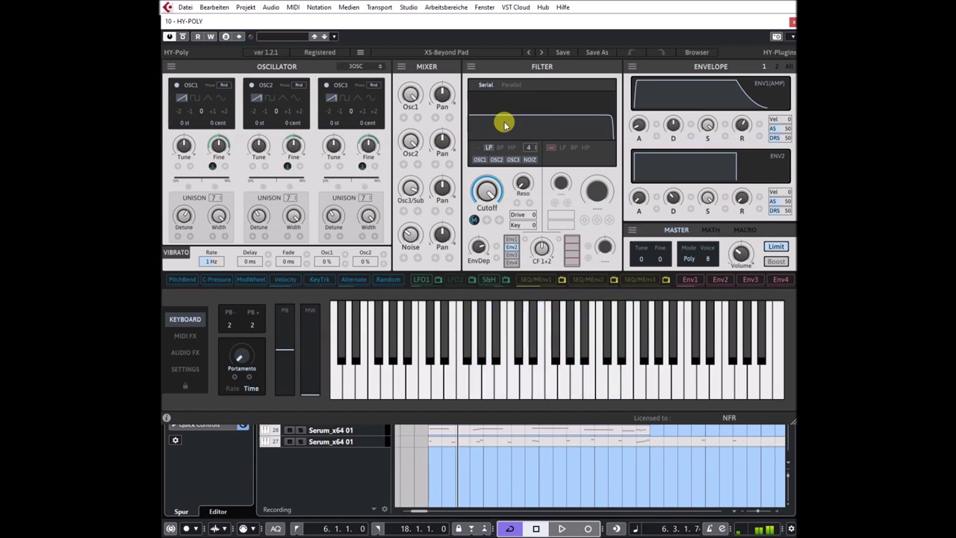
left_click(541, 52)
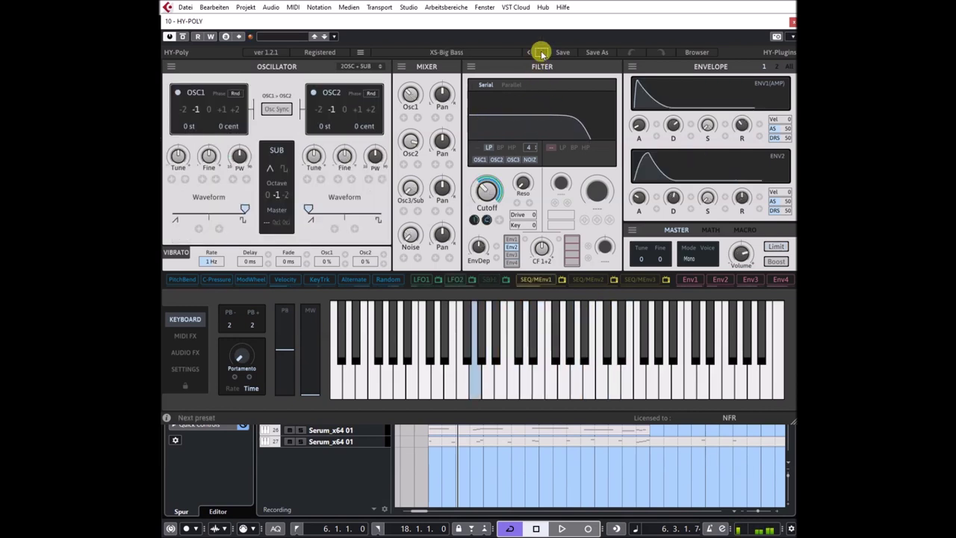
Go back to the start of the Xtreme Sounds bank and audition XS-Bandy Bass and XS-Beneath the Surface.
left_click(457, 54)
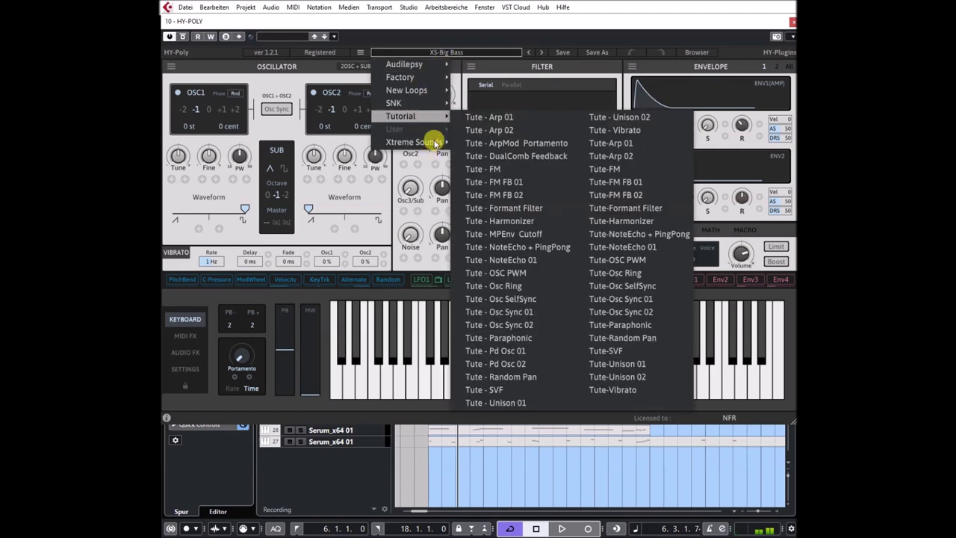
mouse_move(428, 145)
left_click(497, 95)
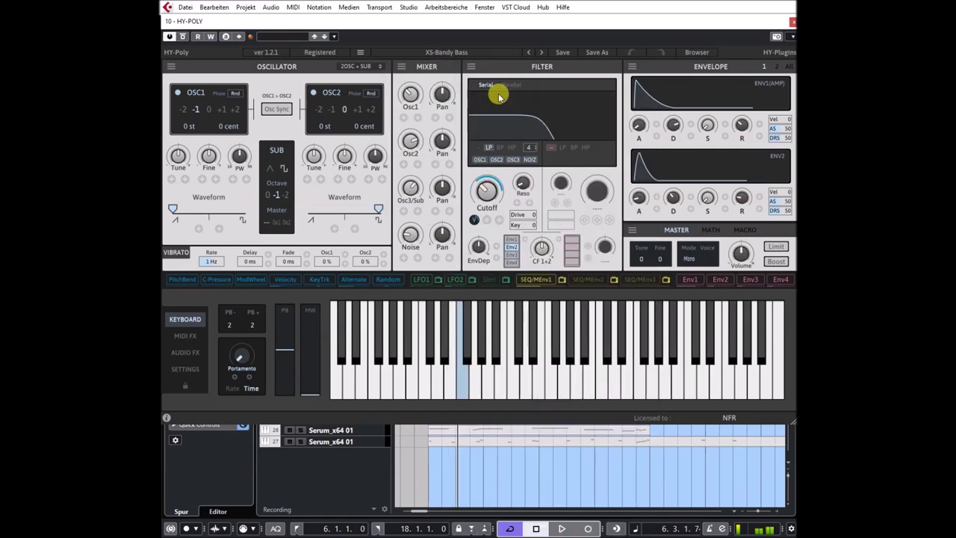
left_click(541, 54)
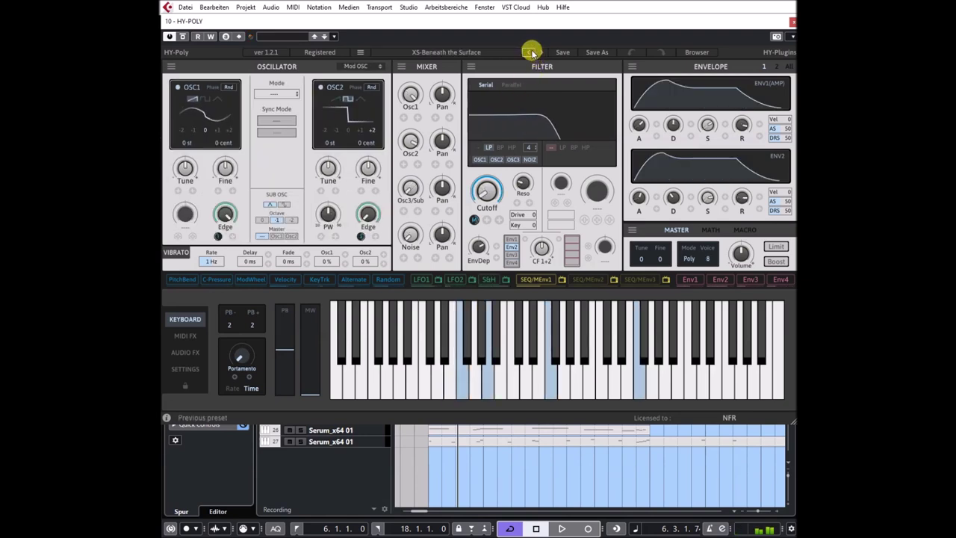
Audition the Xtreme Sounds presets XS-Broken Bells, XS-Buggy and XS-Cascade Chord.
left_click(445, 53)
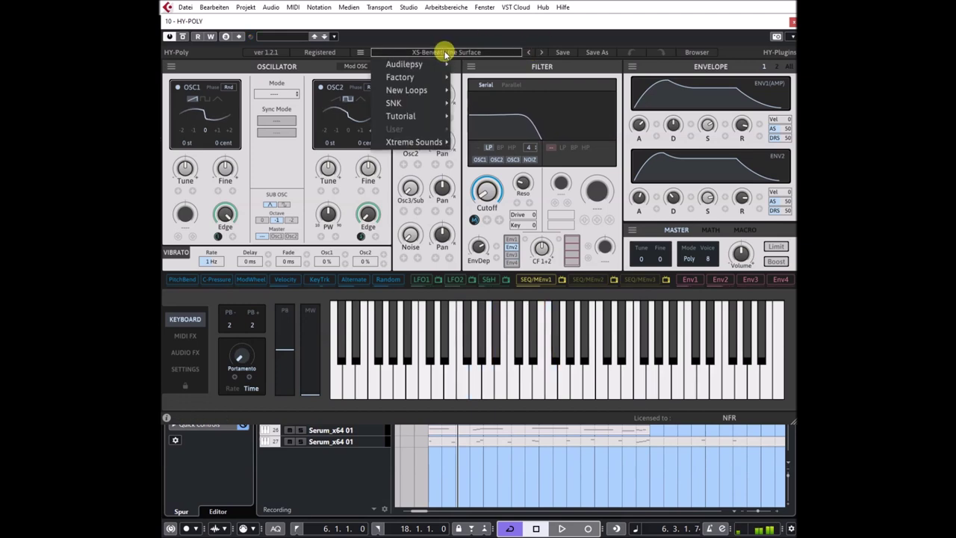
mouse_move(433, 143)
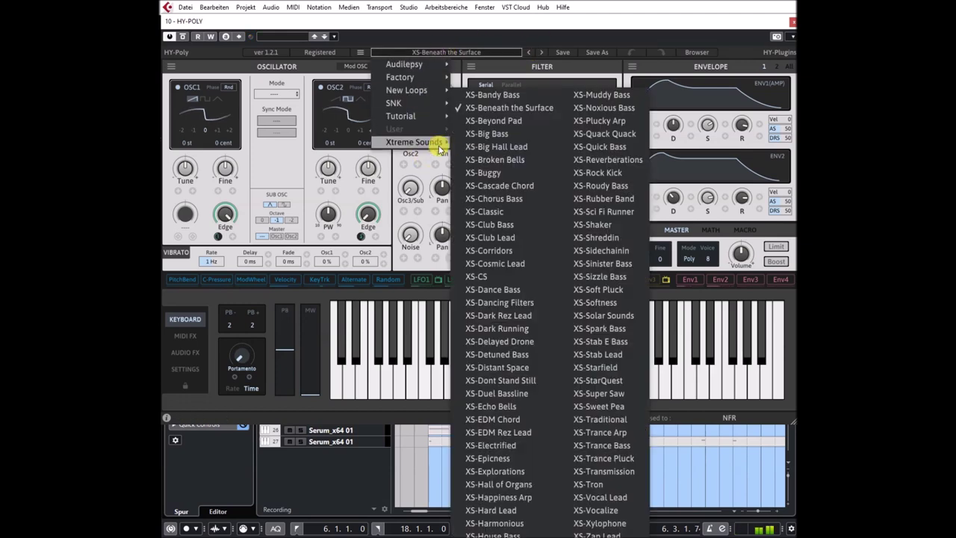
left_click(493, 160)
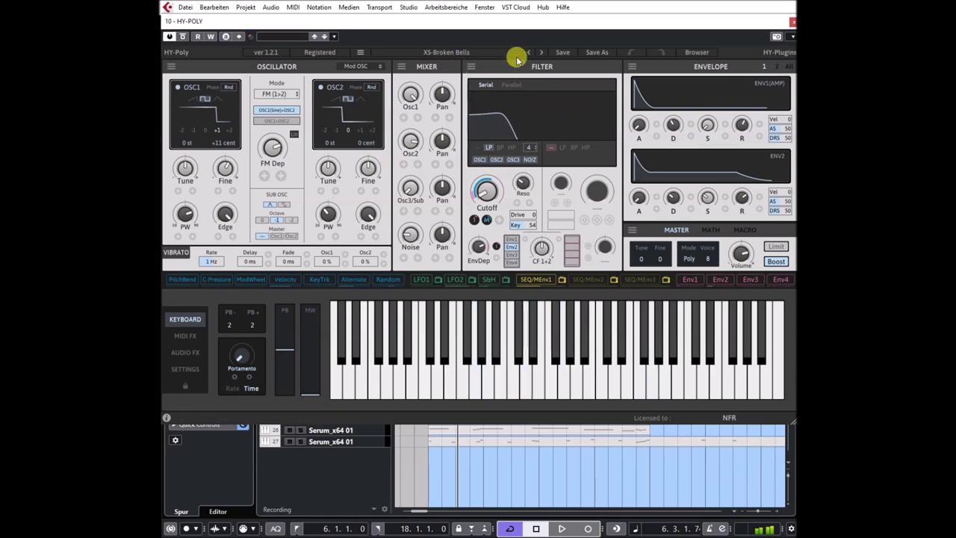
left_click(541, 52)
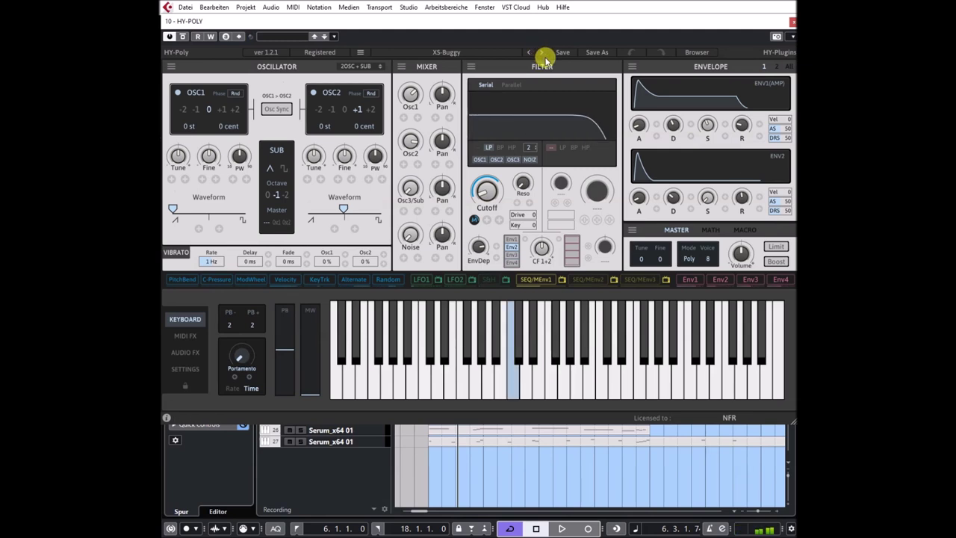
left_click(542, 53)
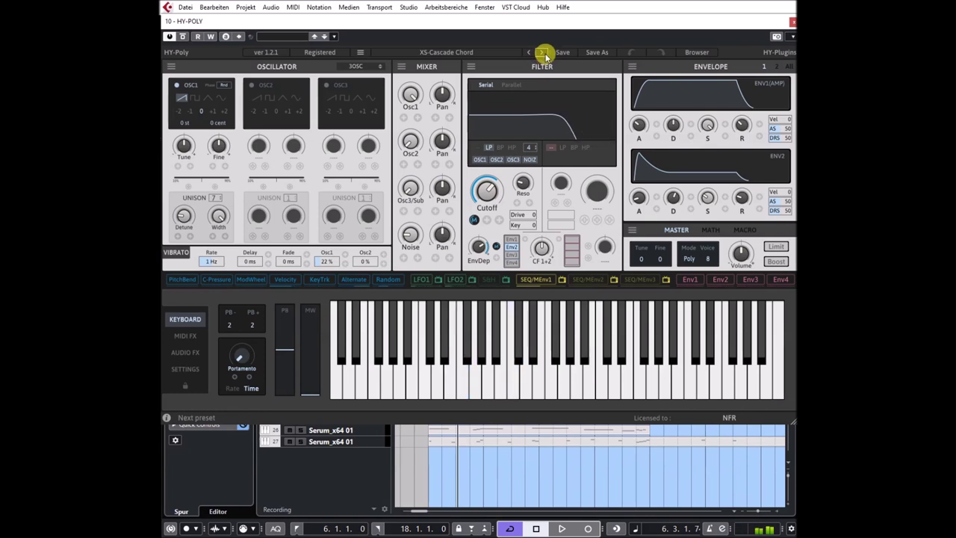
Audition XS-Chorus Bass while raising the first filter's cutoff, followed by XS-Classic, XS-Club Bass and XS-Club Lead.
left_click(546, 52)
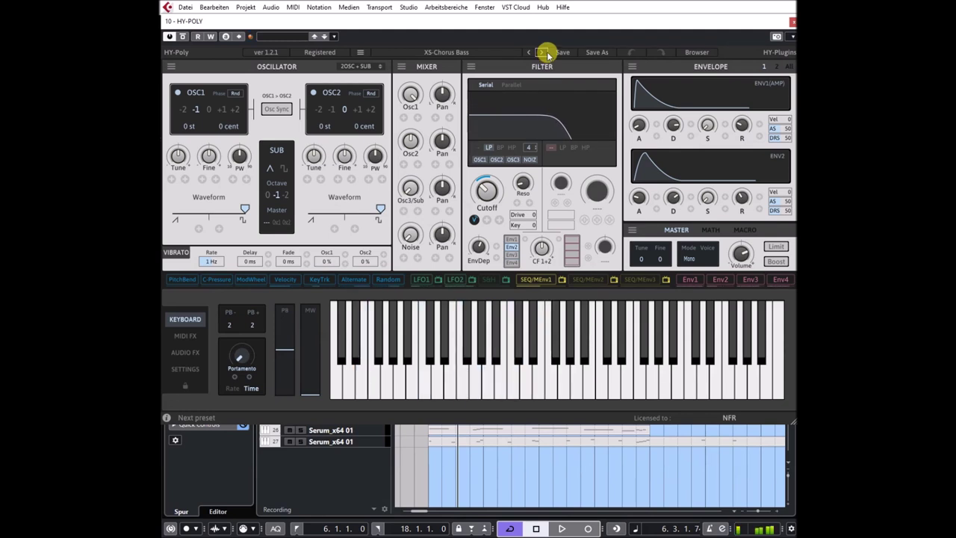
left_click_drag(480, 209, 486, 120)
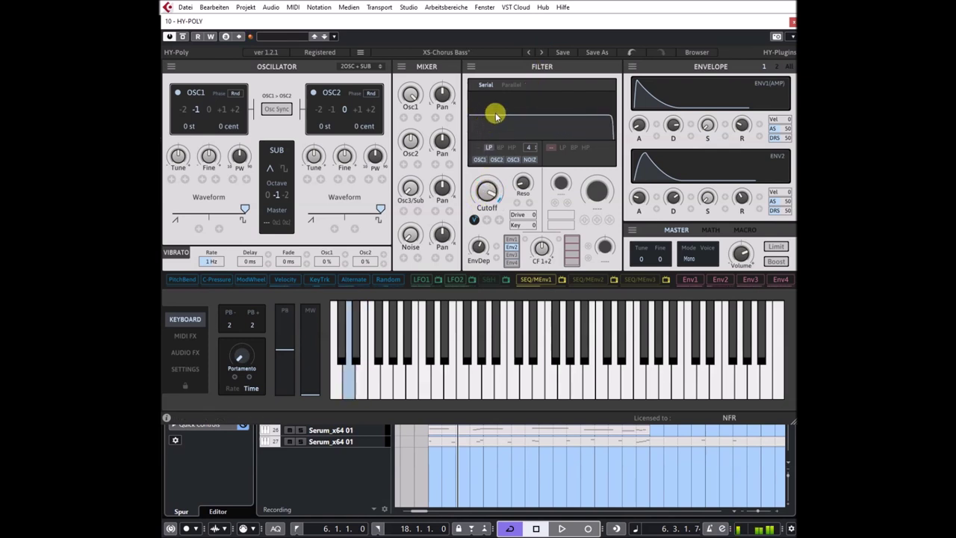
left_click(540, 52)
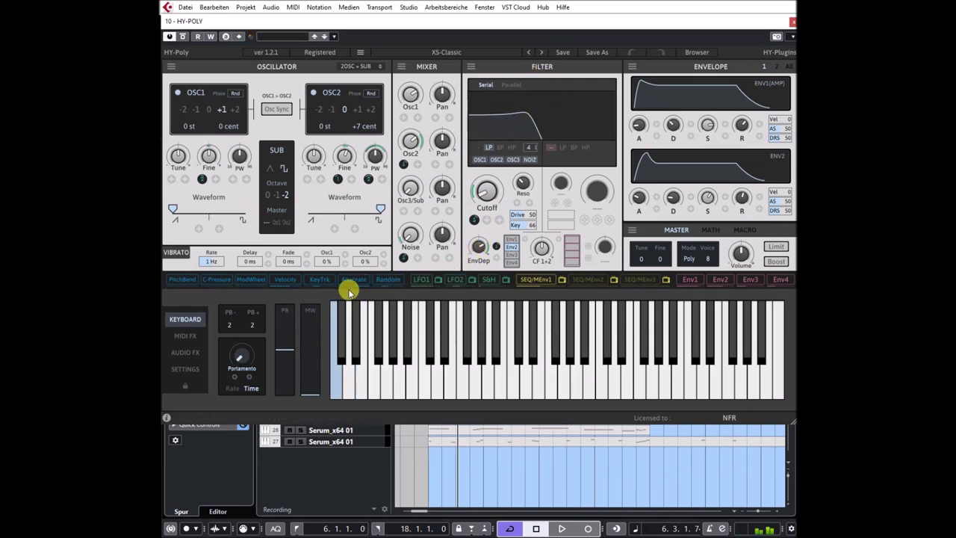
left_click(541, 52)
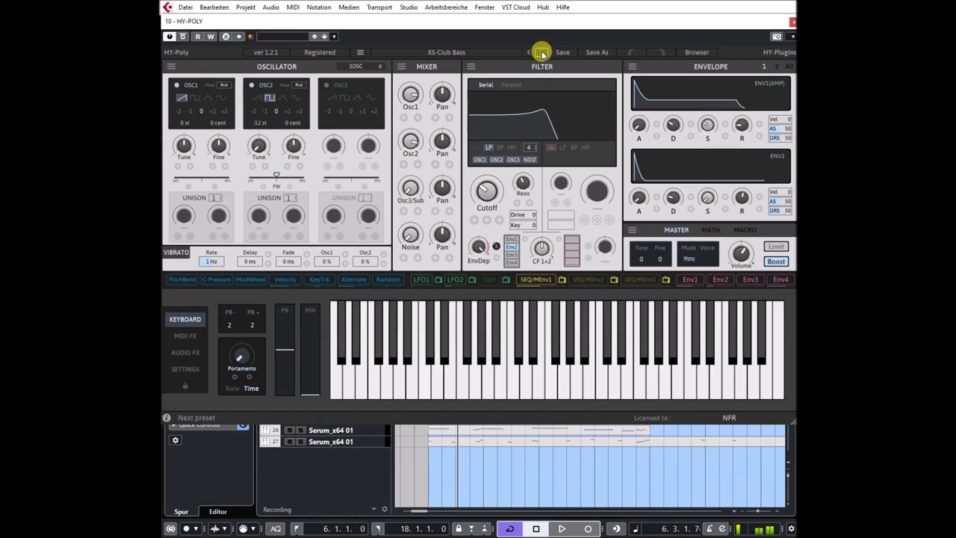
left_click(541, 52)
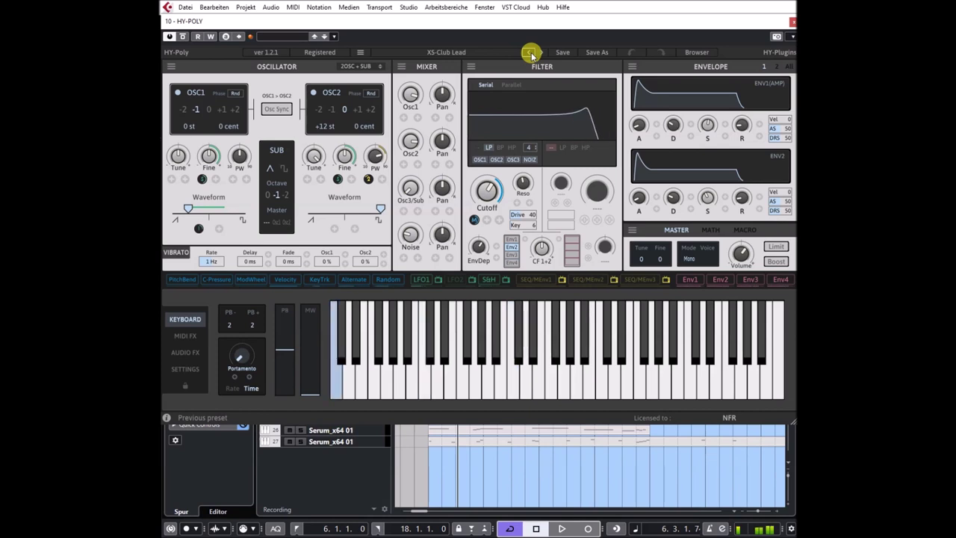
Audition XS-Cosmic Lead, XS-CS, XS-Dance Bass and XS-Dancing Filters, raising the first filter's cutoff on Dancing Filters.
left_click(541, 53)
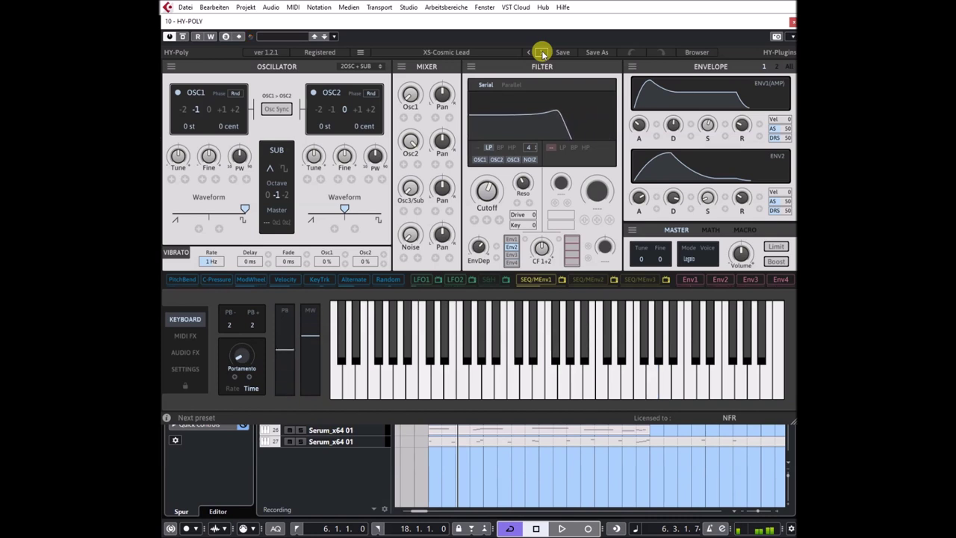
left_click(541, 52)
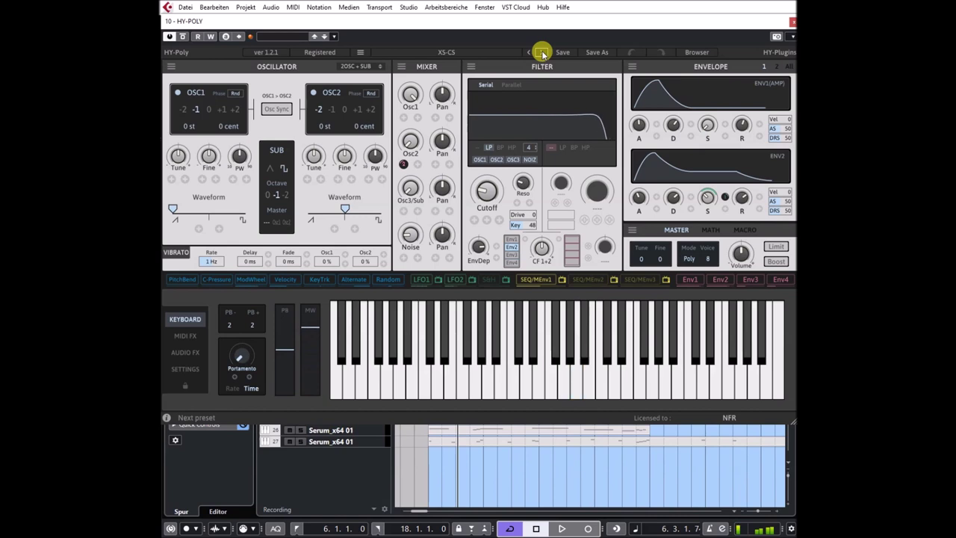
left_click(542, 52)
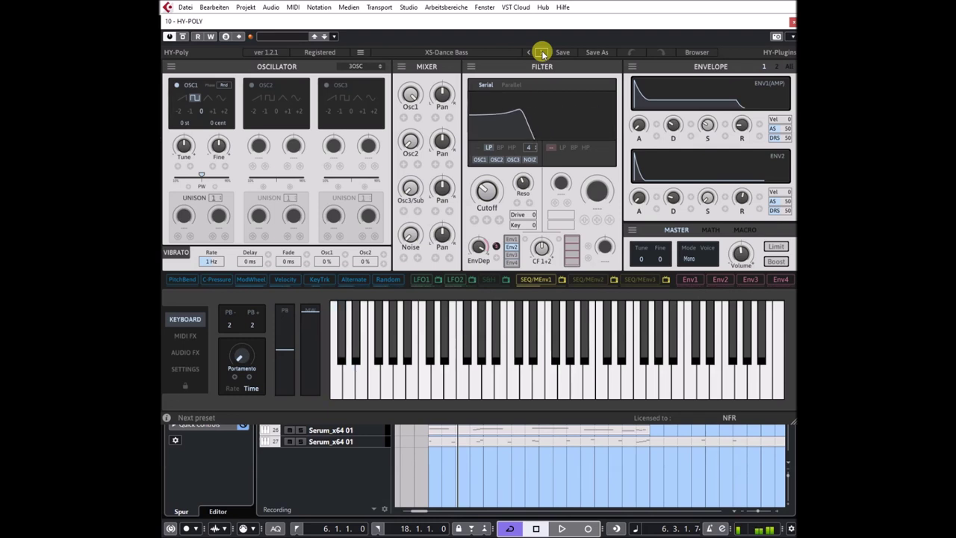
left_click(541, 52)
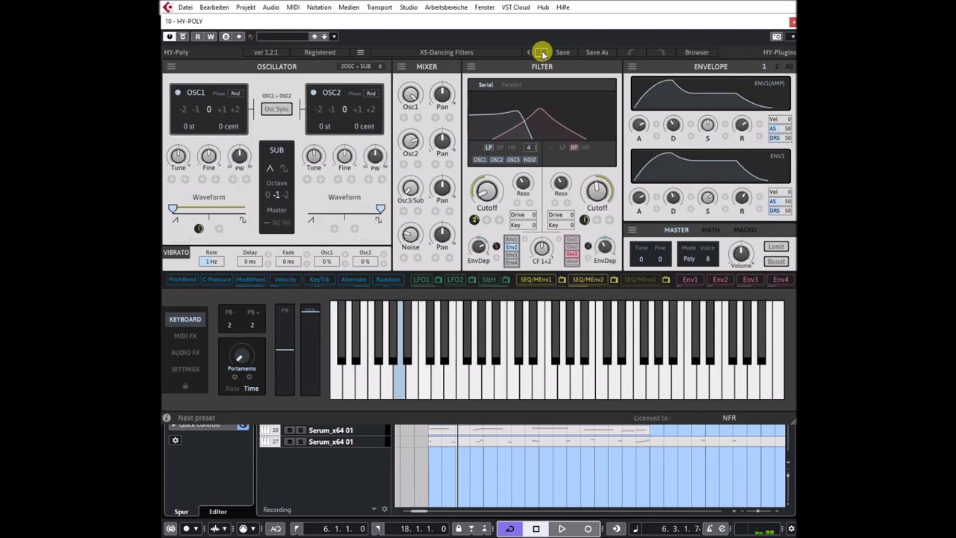
left_click_drag(485, 187, 486, 184)
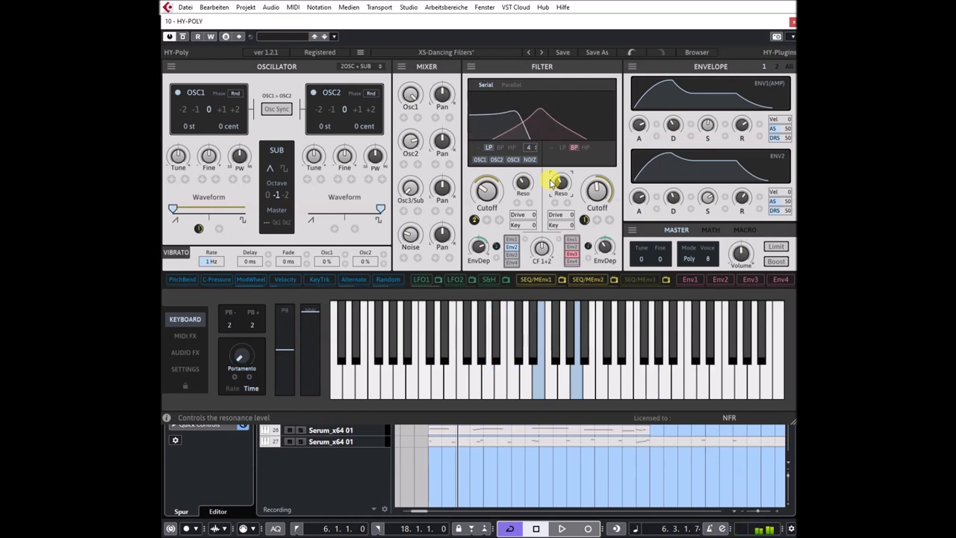
Audition the presets XS-Dark Rez Lead, XS-Dark Running, XS-Delayed Drone, XS-Detuned Bass and XS-Distant Space one after another.
left_click(540, 54)
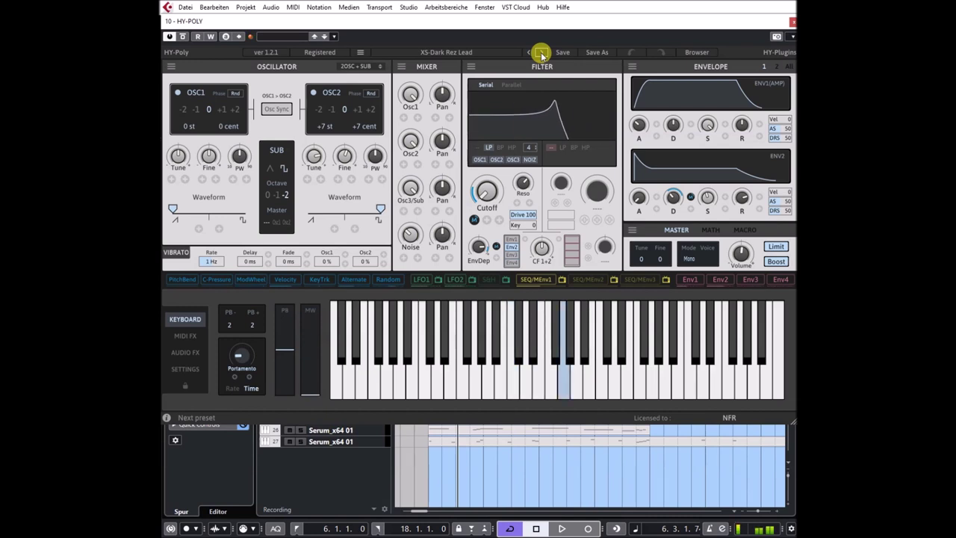
left_click(541, 52)
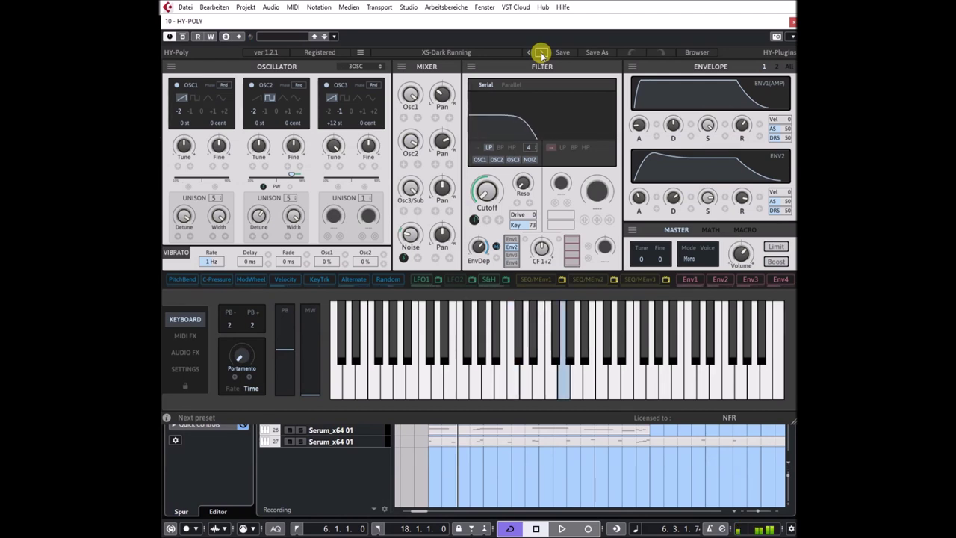
left_click(540, 52)
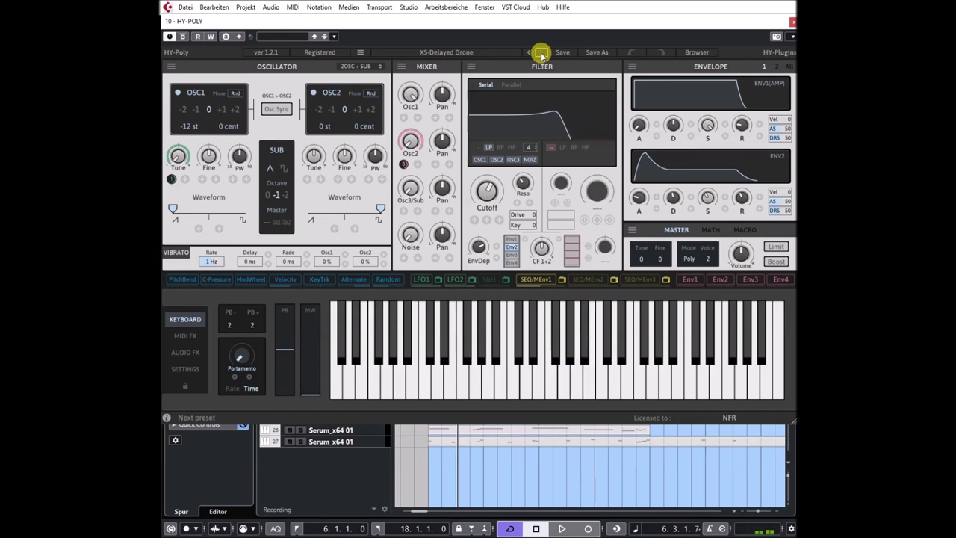
left_click(542, 54)
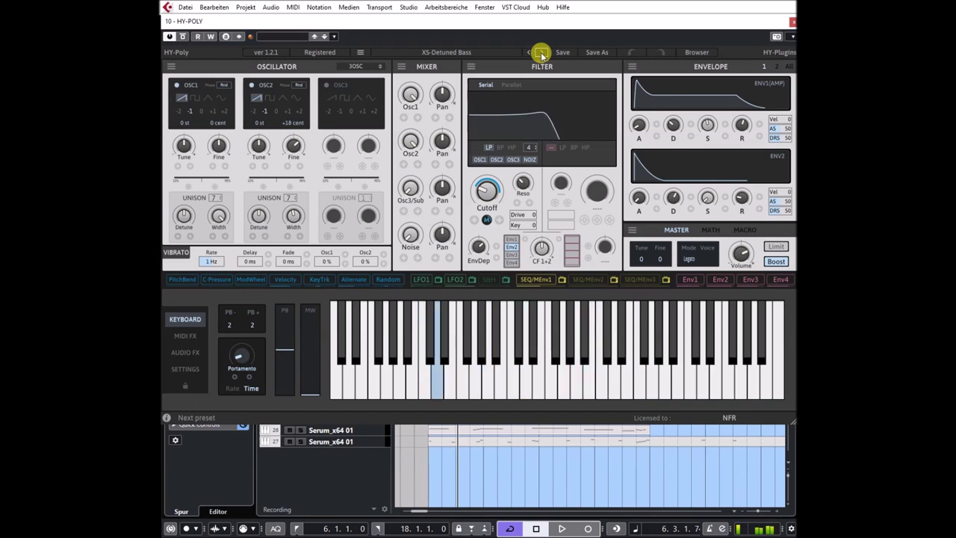
left_click(541, 54)
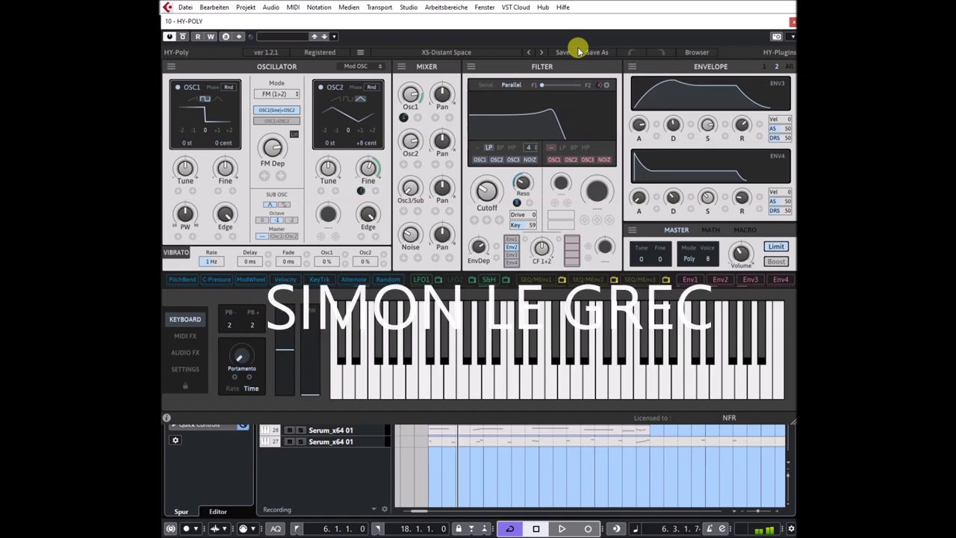
Skip ahead in the Xtreme Sounds bank to audition XS-EDM Chord, XS-EDM Rez Lead and XS-Electrified.
left_click(466, 53)
mouse_move(433, 141)
left_click(494, 420)
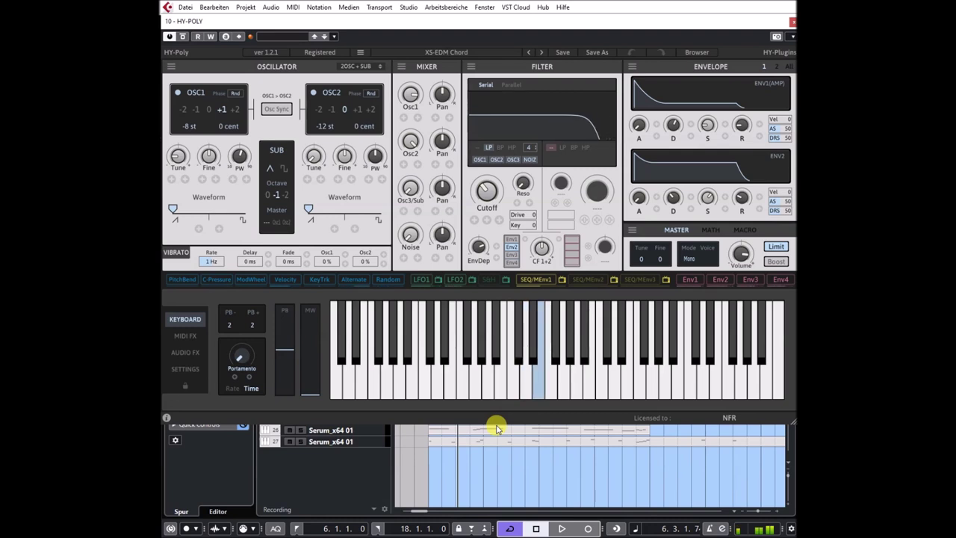
left_click(541, 53)
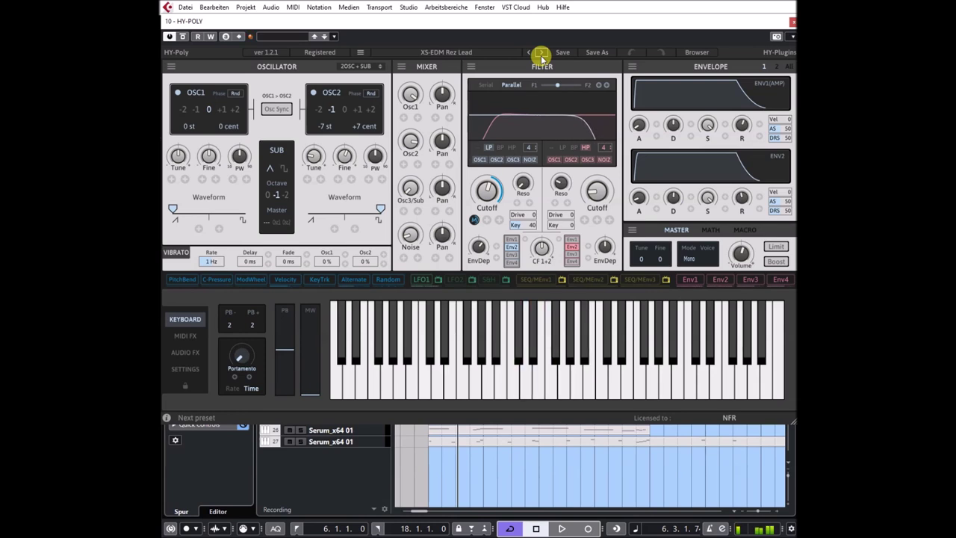
left_click(540, 56)
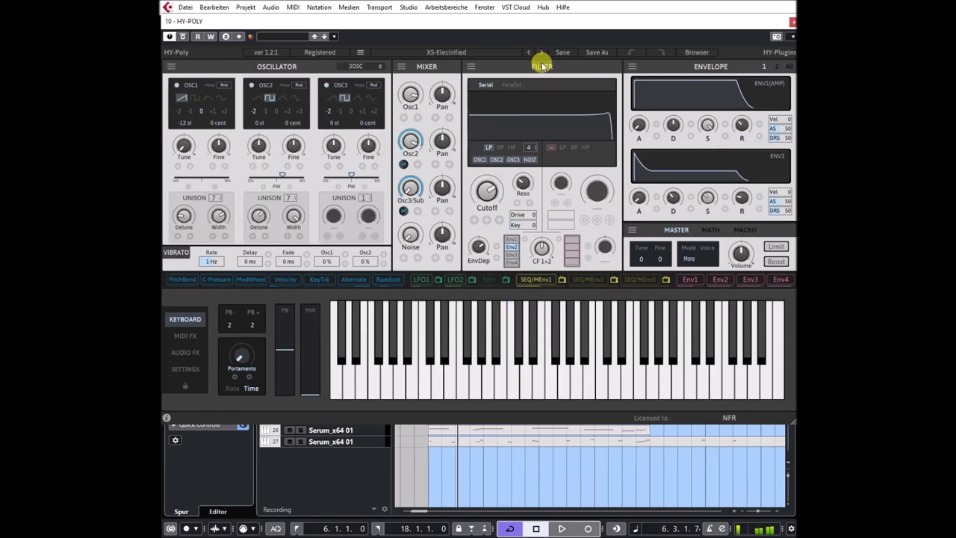
Audition XS-Epicness, XS-Explorations, XS-Hall of Organs and XS-Happiness Arp, sweeping the first filter's cutoff on Happiness Arp.
left_click(541, 55)
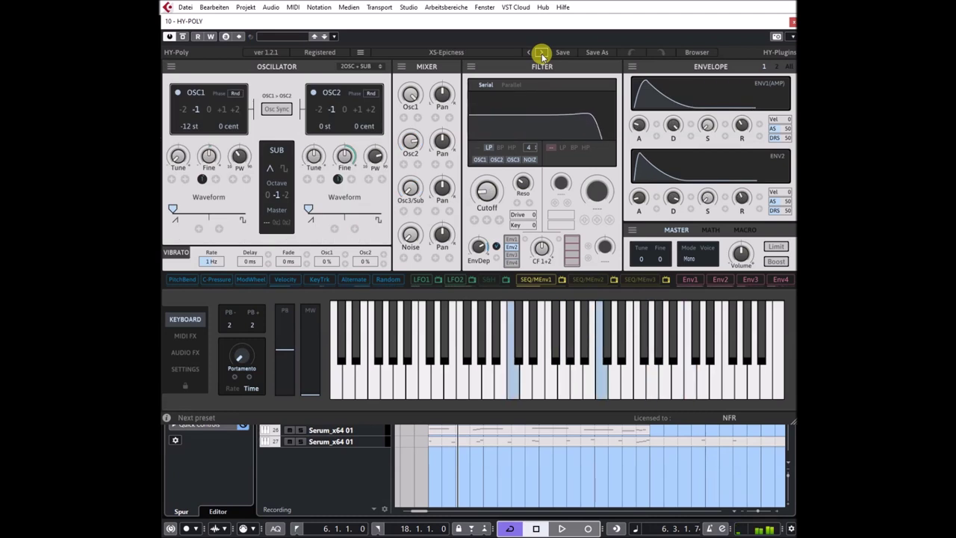
left_click(541, 55)
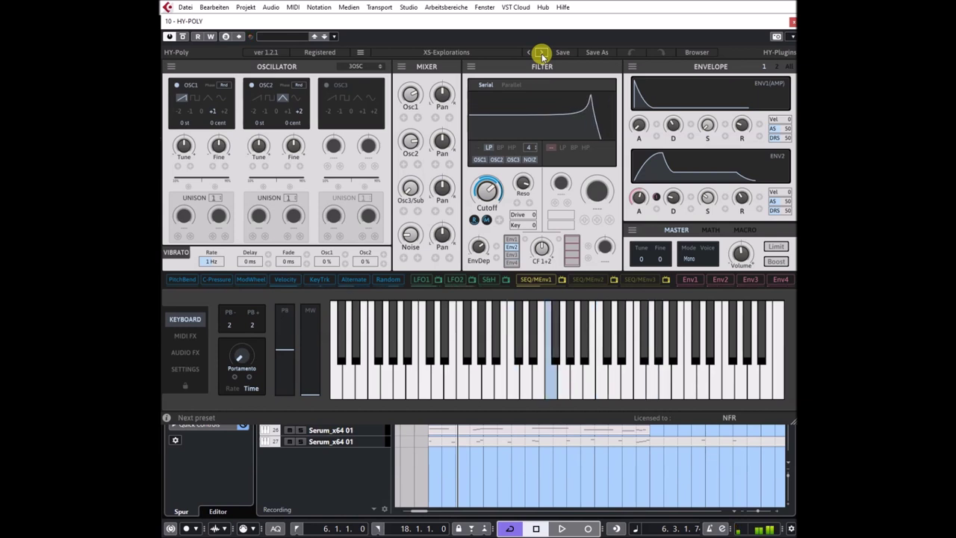
left_click(540, 55)
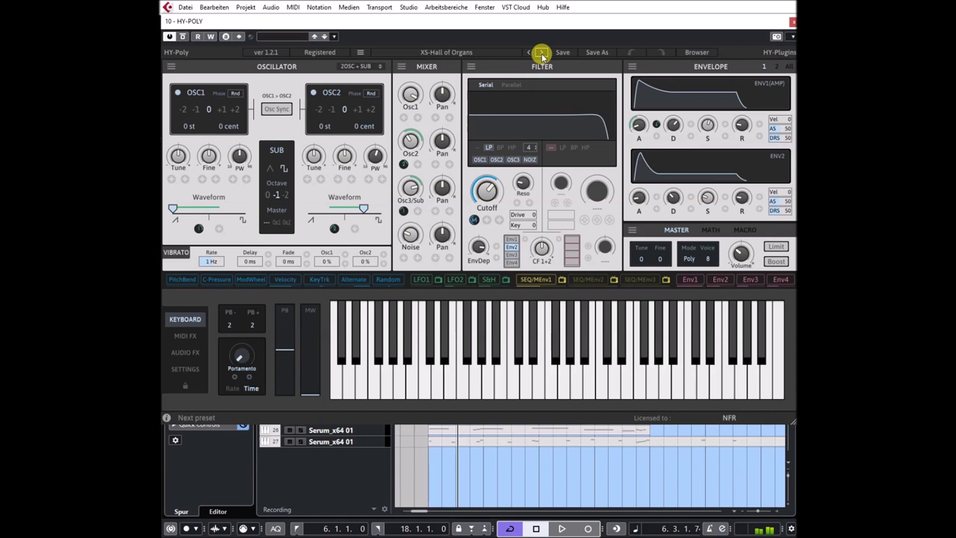
left_click(542, 55)
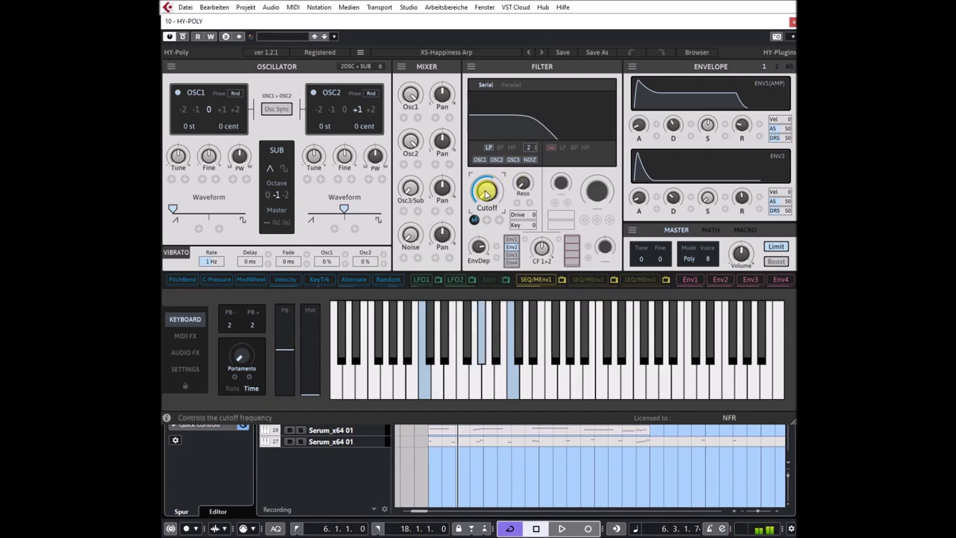
left_click_drag(484, 175, 486, 214)
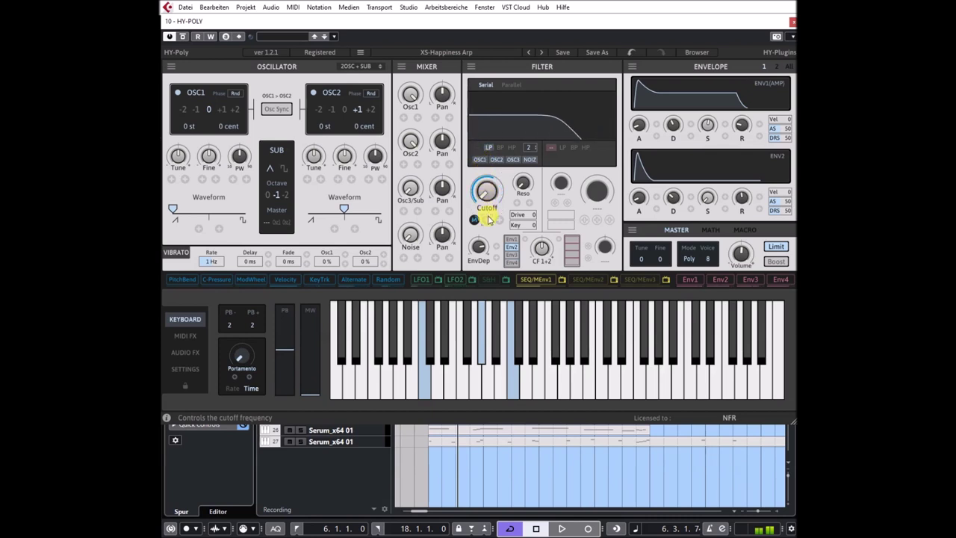